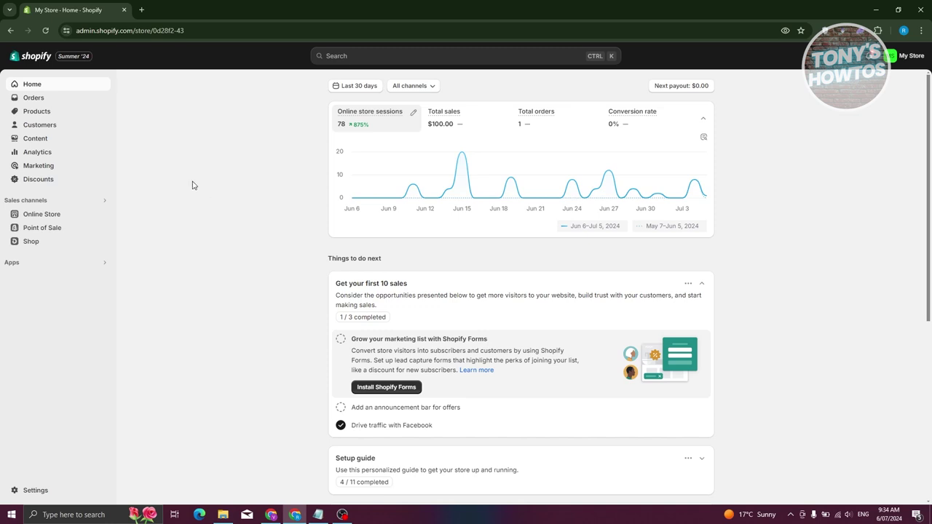
Step: Go to Orders to list orders #1002 and #1001, each totalling $100.00
click(32, 99)
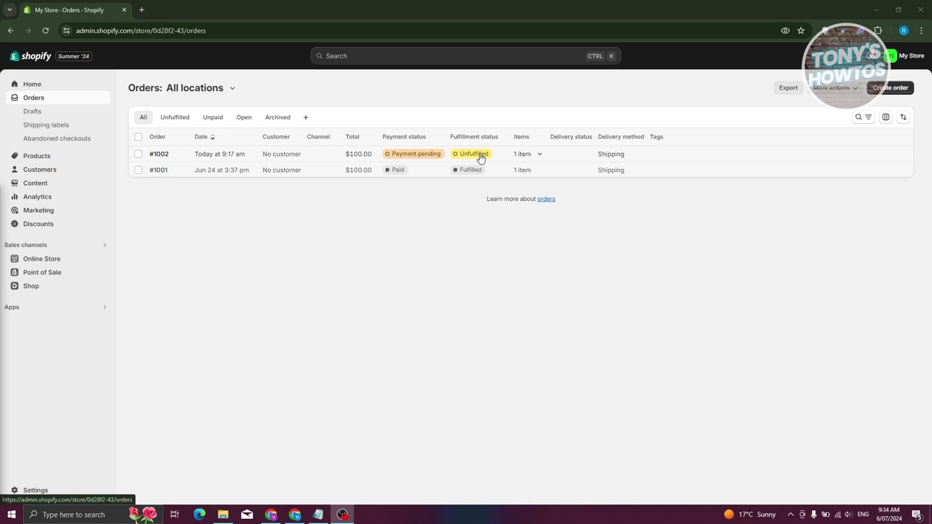
Step: Open order #1002, showing a $100.00 balance due July 13, 2024 under Net 7
click(158, 155)
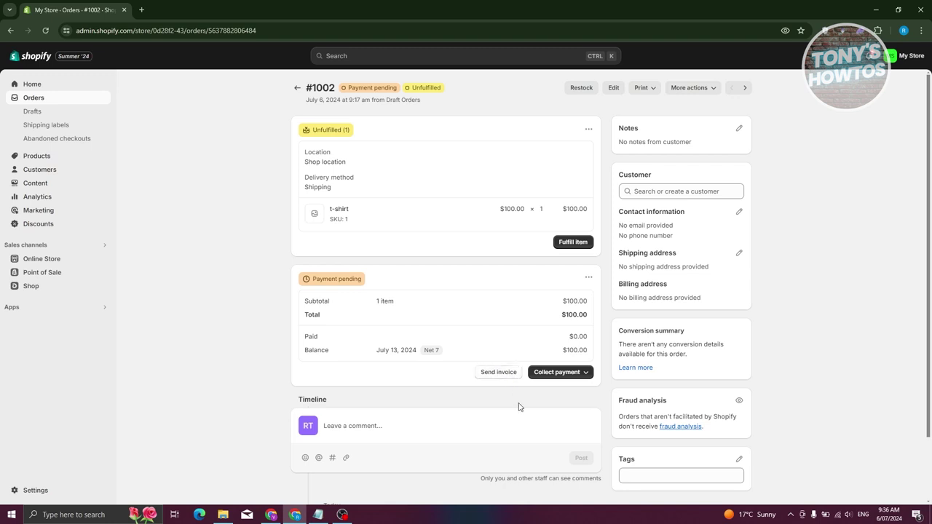
click(499, 373)
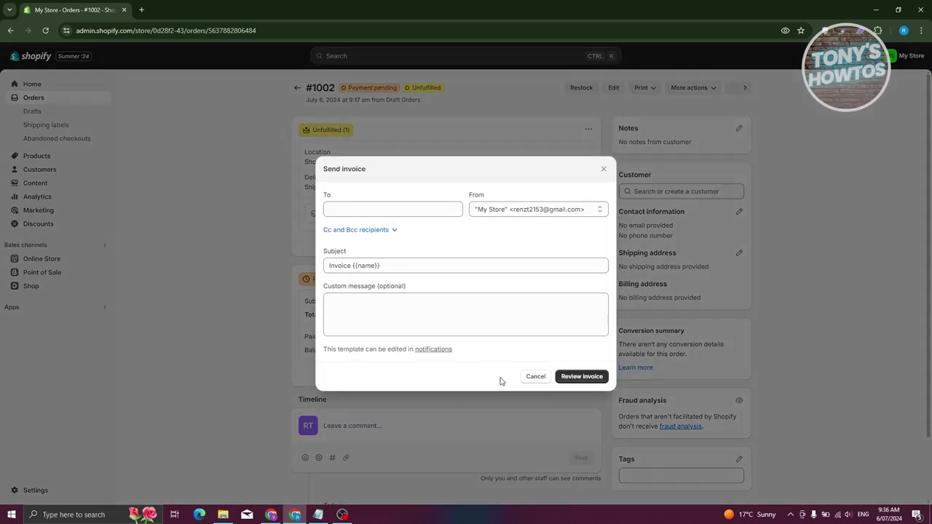
click(373, 212)
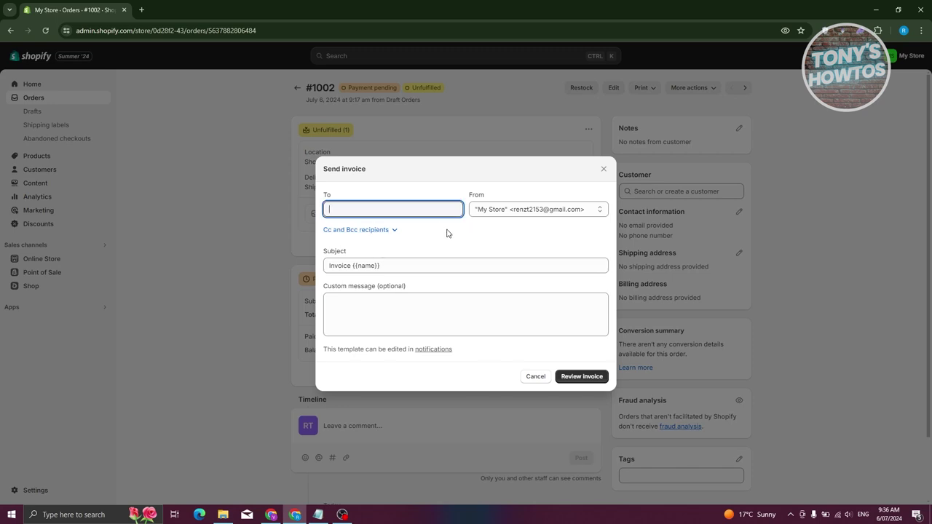
click(603, 170)
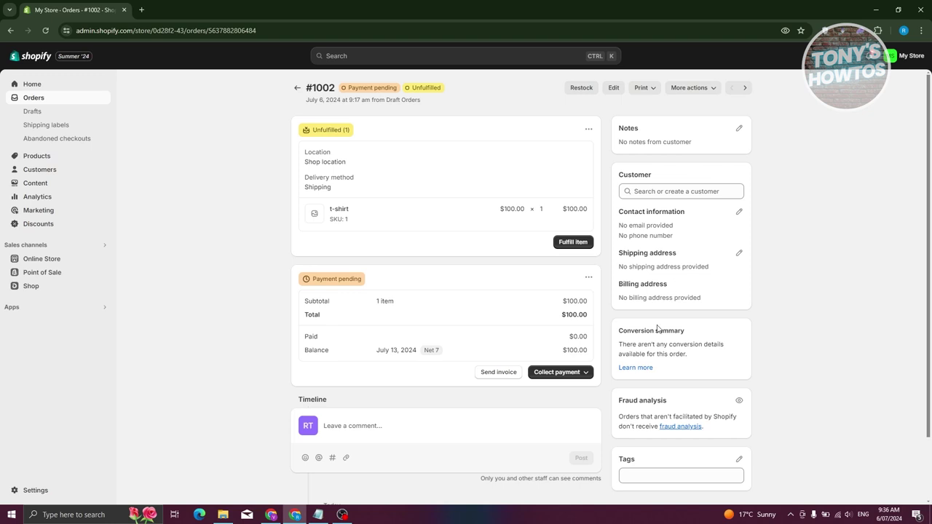
Step: Check the order timeline, then reopen the invoice e-mail form at its To field
scroll(710, 322, down, 1)
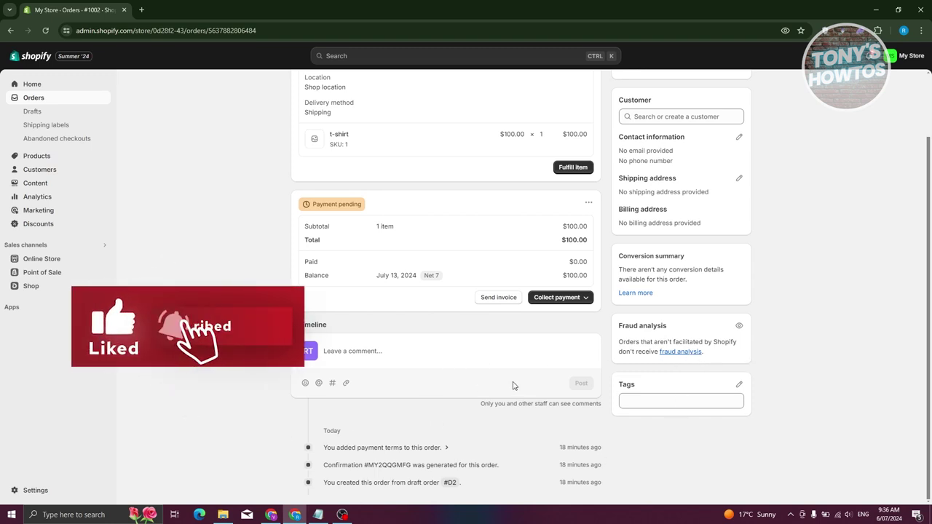
scroll(509, 384, up, 2)
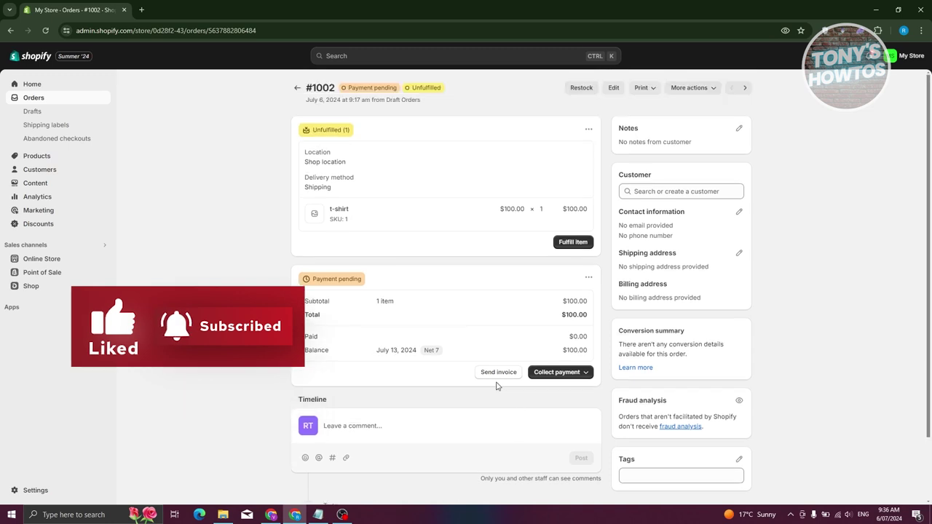
click(498, 372)
click(379, 209)
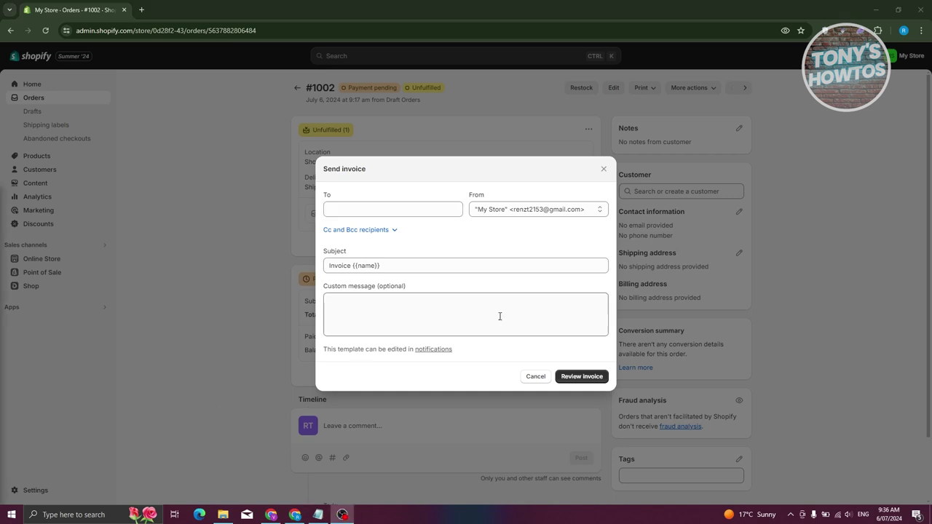
Step: Add then remove an 'Order#123' suffix on the 'Invoice {{name}}' subject, then bring up the notifications link's menu
click(403, 264)
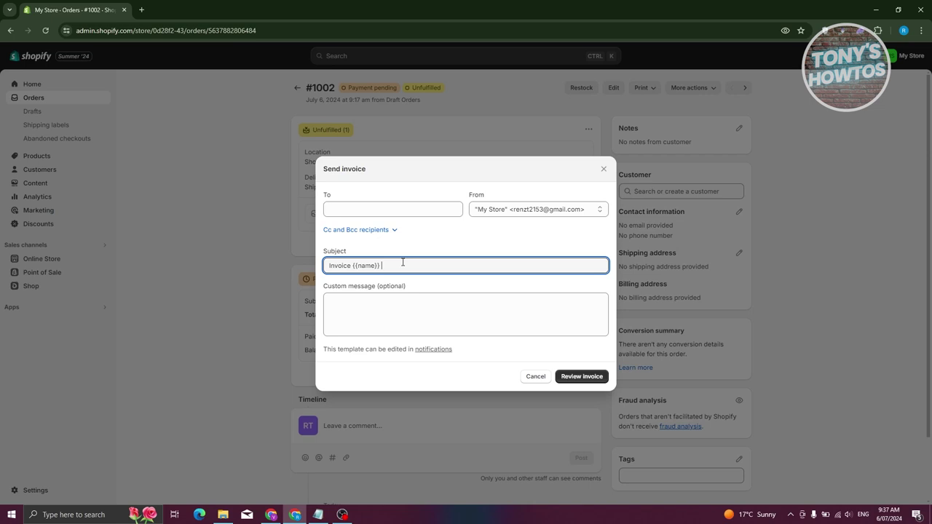
text(- Order#123)
drag(381, 265, 420, 262)
key(BackSpace)
click(378, 309)
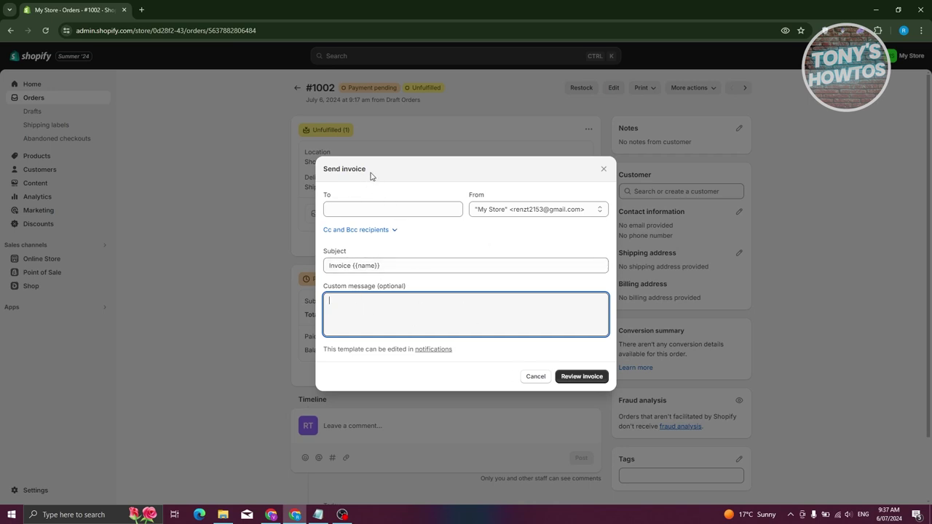
right_click(431, 349)
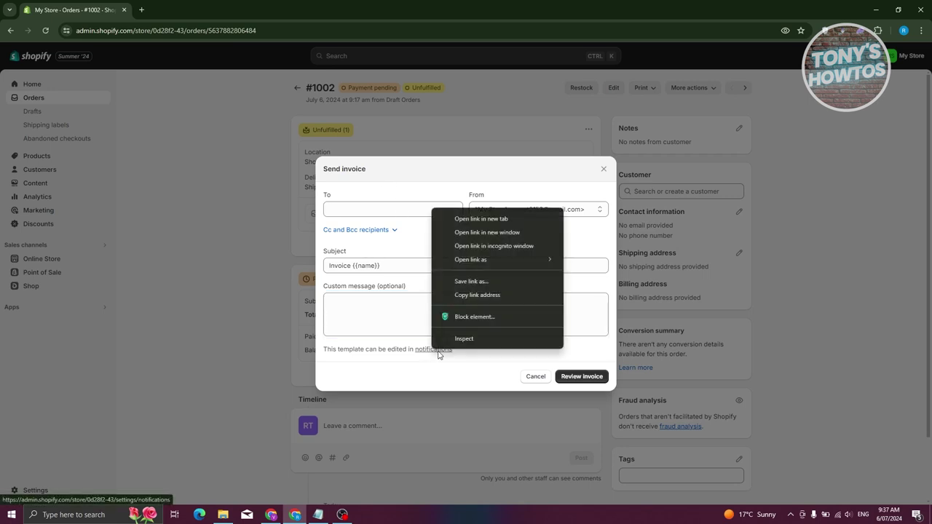
Step: Open the notifications link in a new tab and go to Customer notifications
click(493, 218)
click(192, 10)
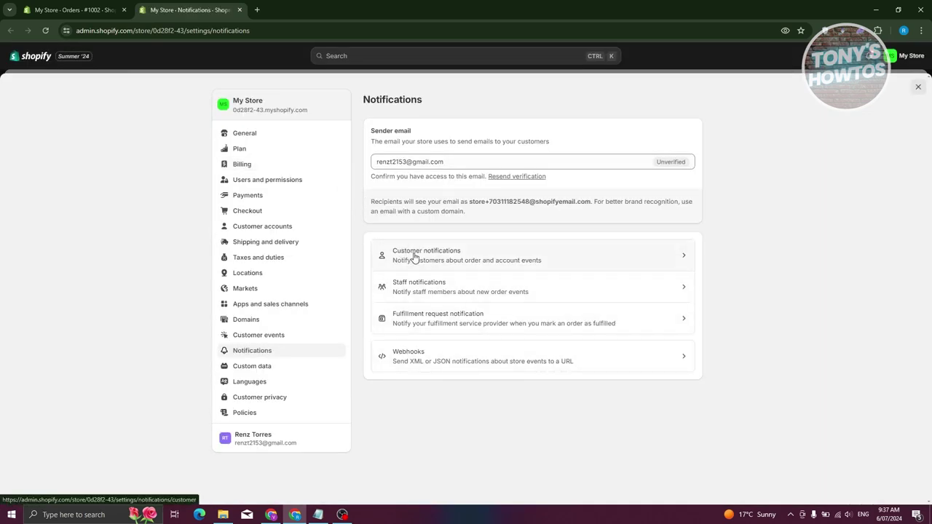
click(471, 262)
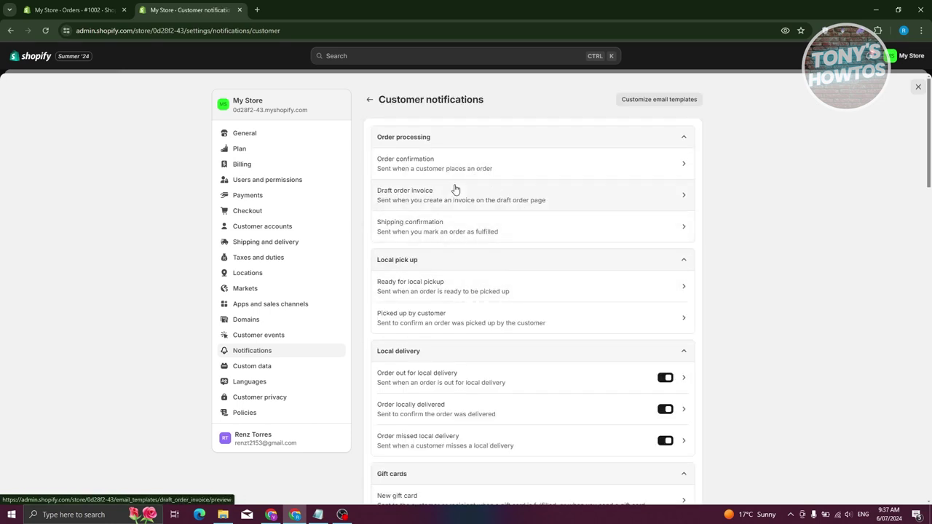
Step: Find and preview the Order invoice template, then open its code for editing
scroll(670, 243, down, 2)
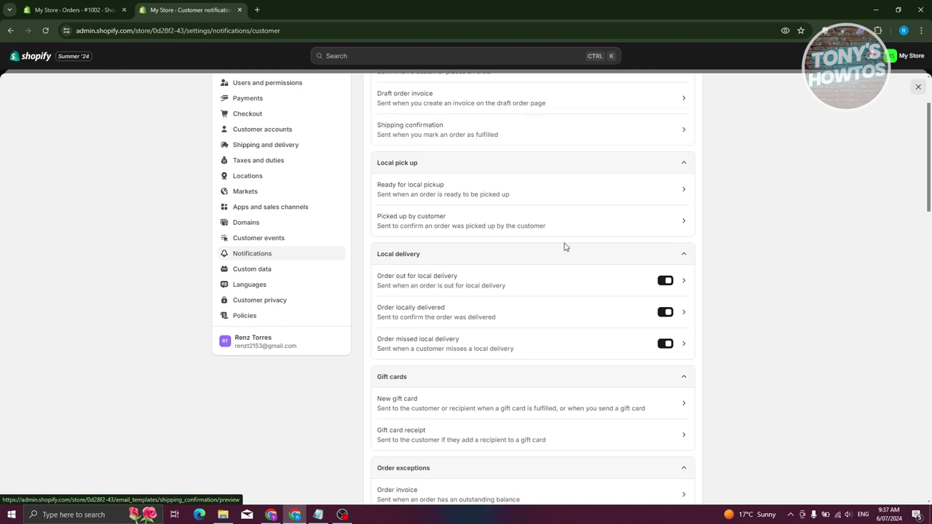
scroll(482, 286, down, 2)
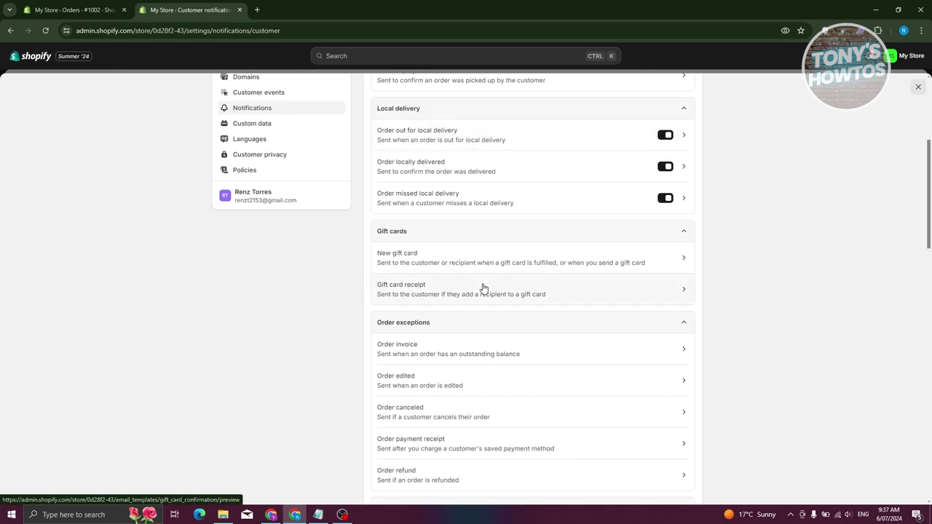
scroll(483, 287, down, 2)
click(425, 257)
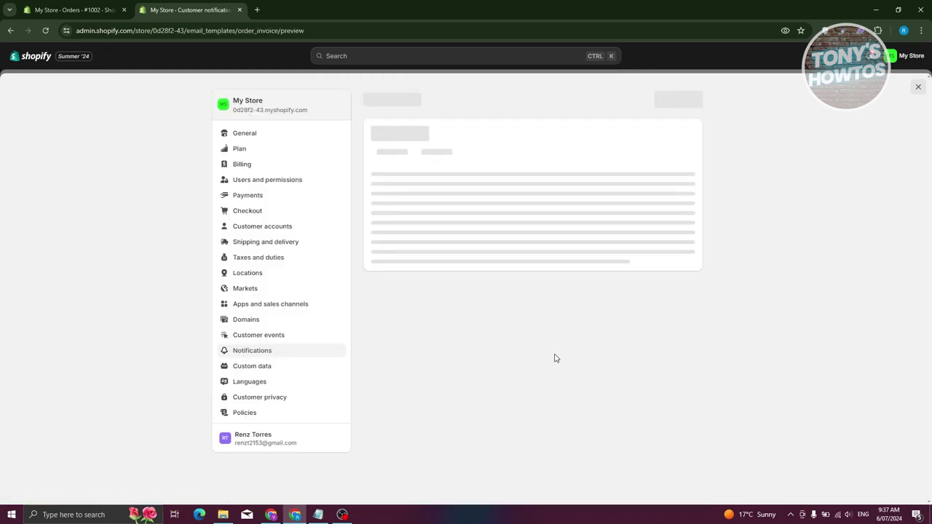
scroll(502, 254, down, 4)
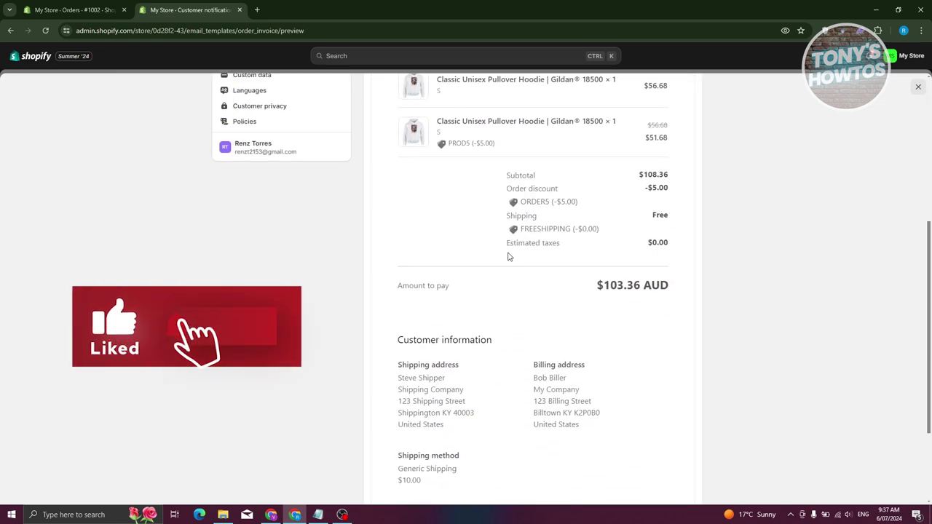
scroll(509, 256, down, 2)
scroll(509, 257, up, 4)
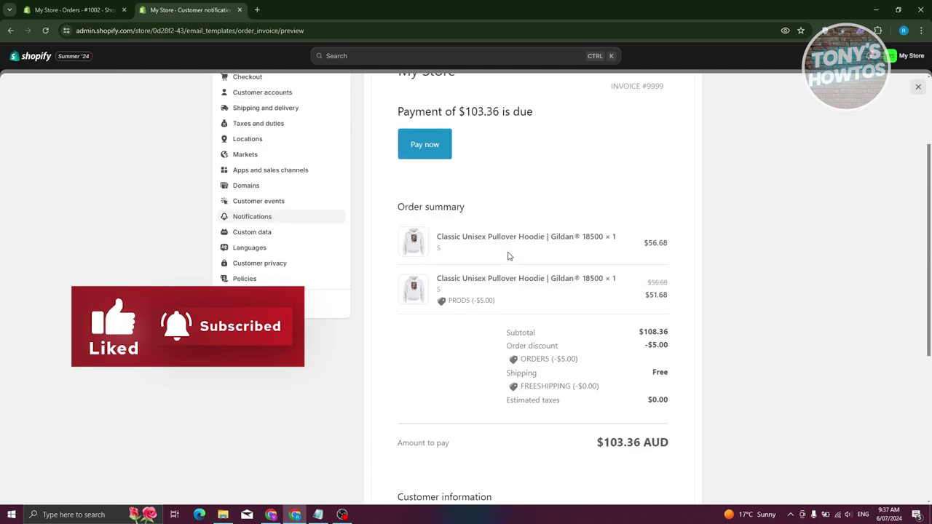
scroll(509, 257, up, 2)
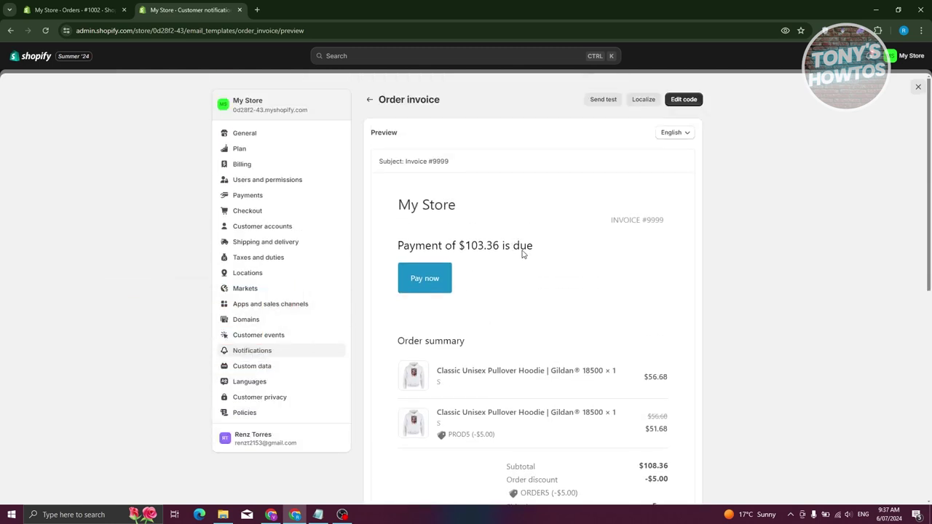
click(685, 99)
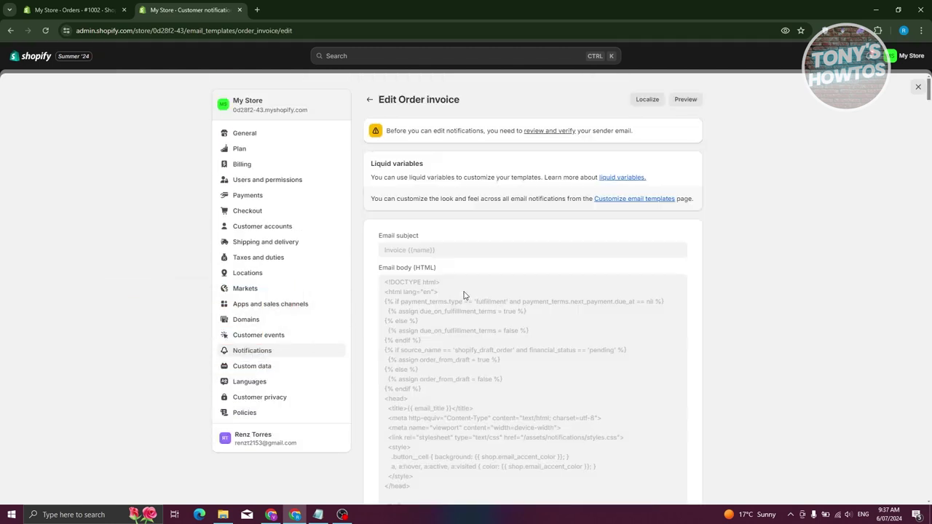
Step: Scroll through the Order invoice HTML, preview the rendered e-mail, and return to order #1002's tab
scroll(427, 280, down, 4)
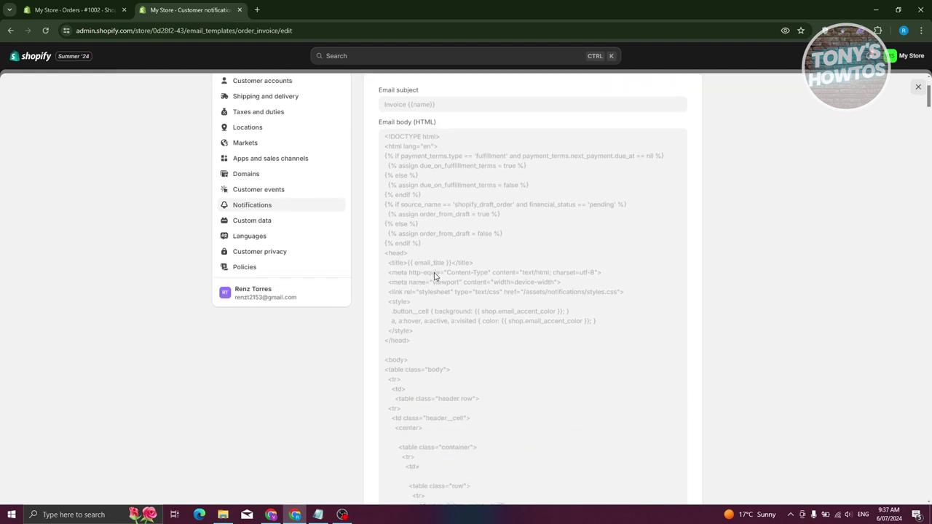
scroll(435, 276, up, 3)
scroll(435, 277, down, 5)
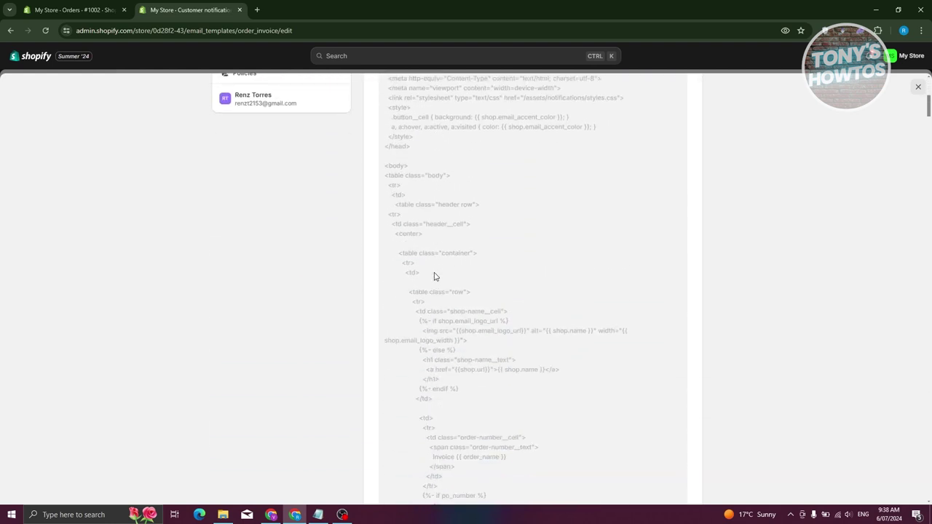
scroll(553, 270, down, 10)
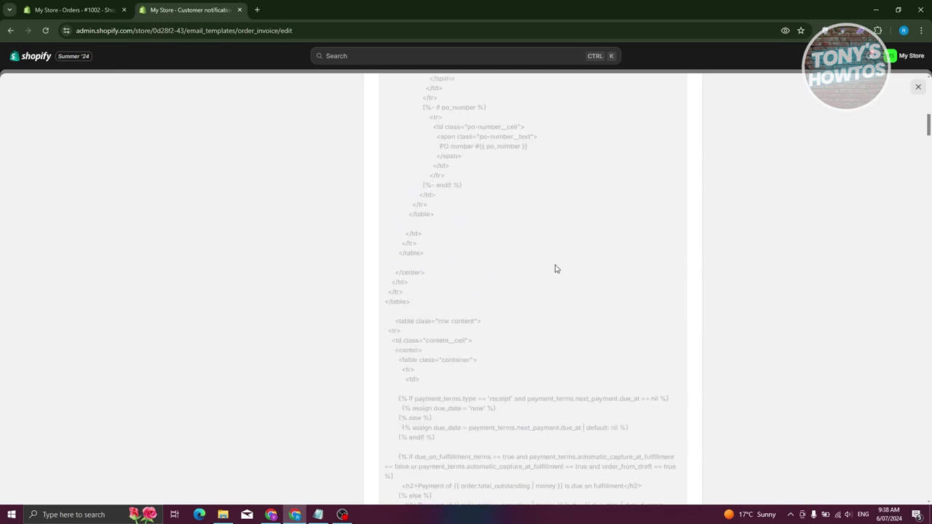
scroll(556, 266, down, 10)
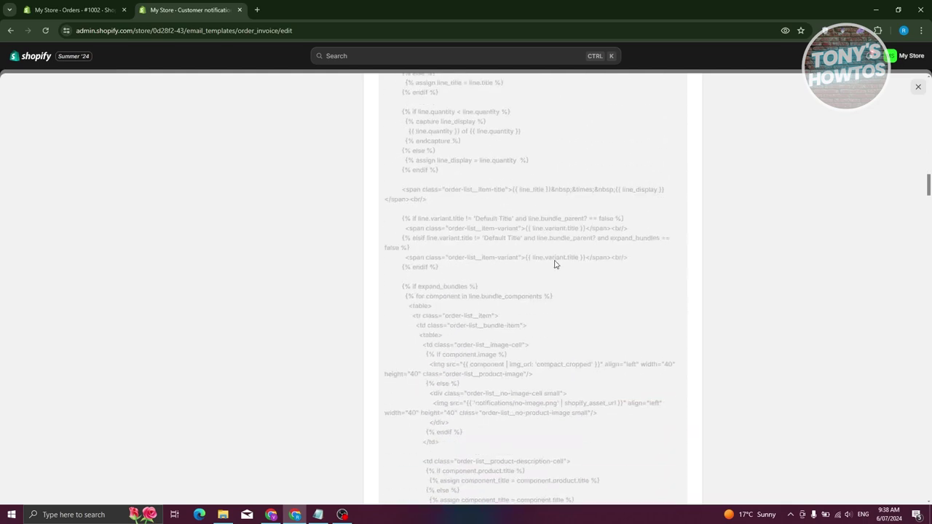
scroll(556, 260, down, 10)
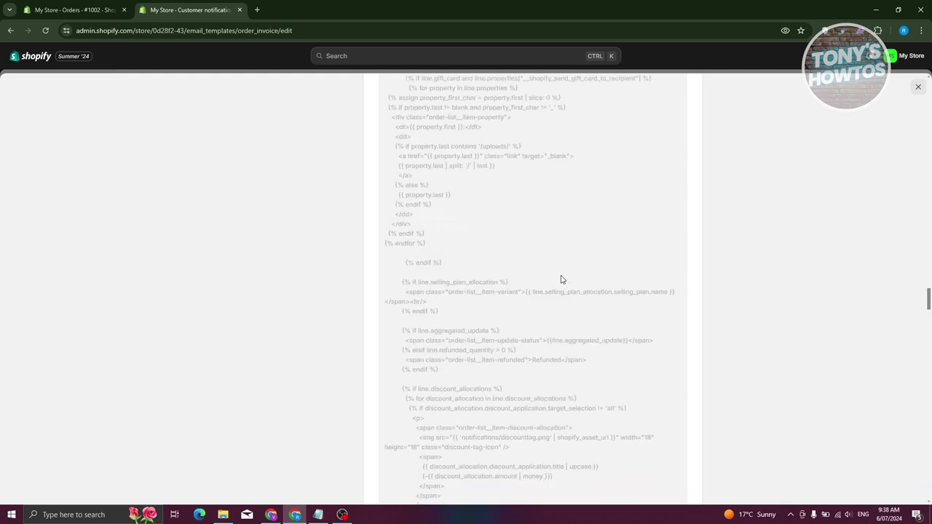
drag(930, 385, 923, 503)
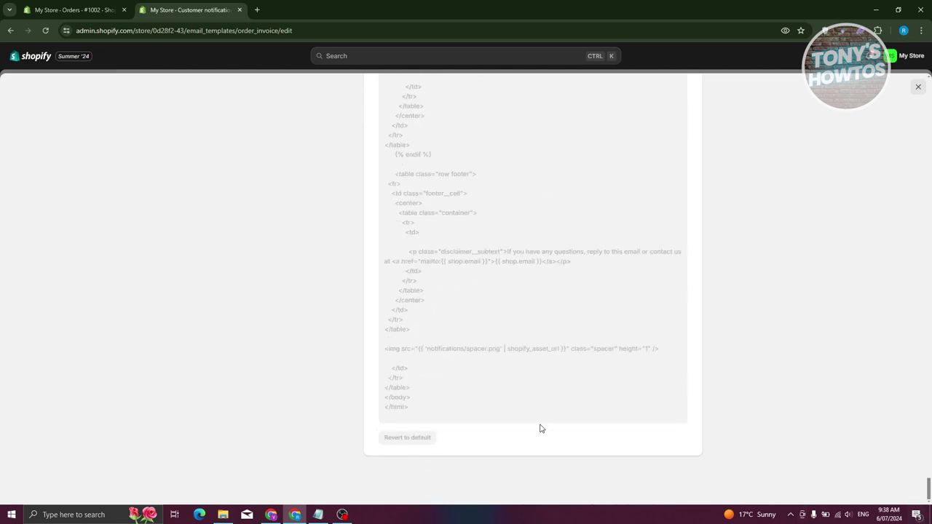
drag(929, 489, 925, 82)
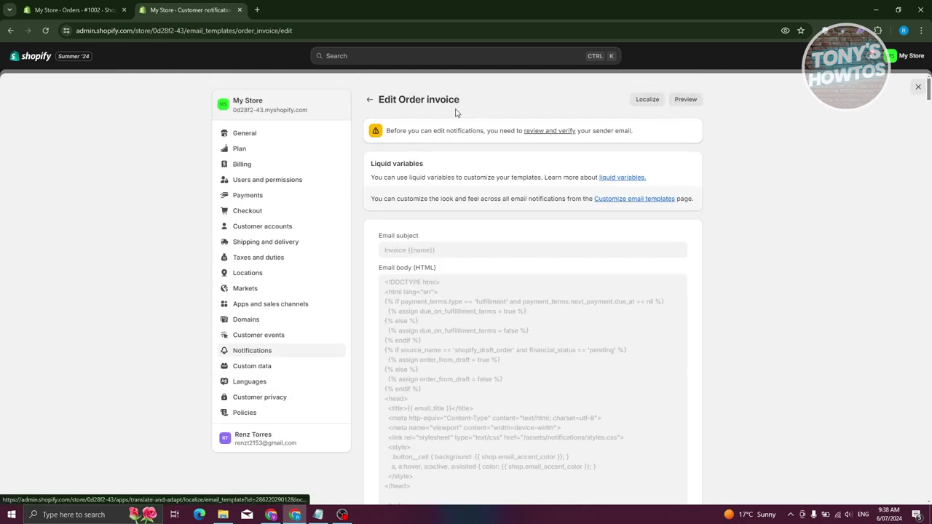
click(369, 101)
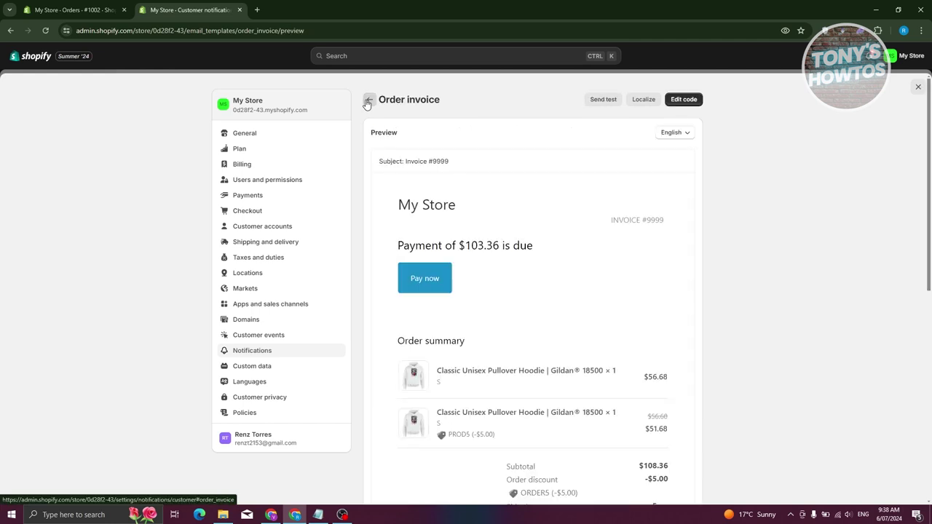
click(40, 5)
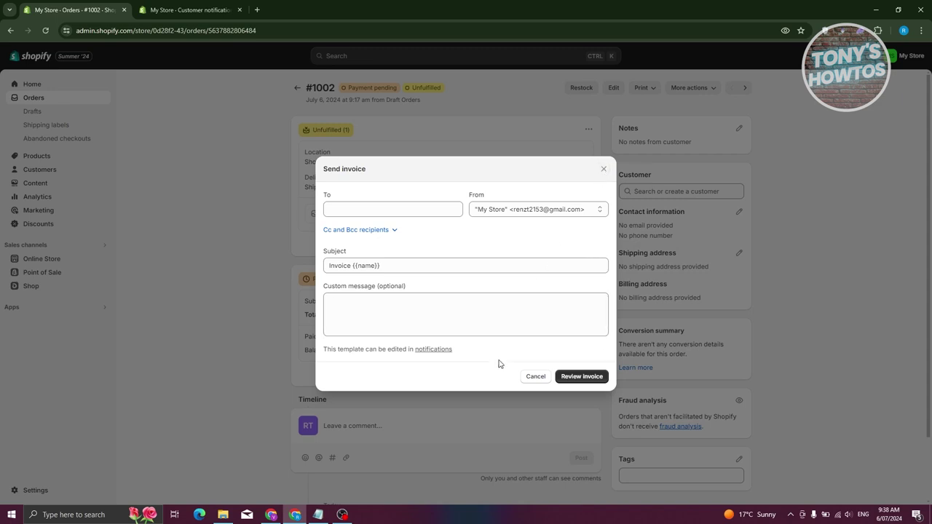
Step: Enter the customer's e-mail as recipient, review the invoice, and send it
click(415, 209)
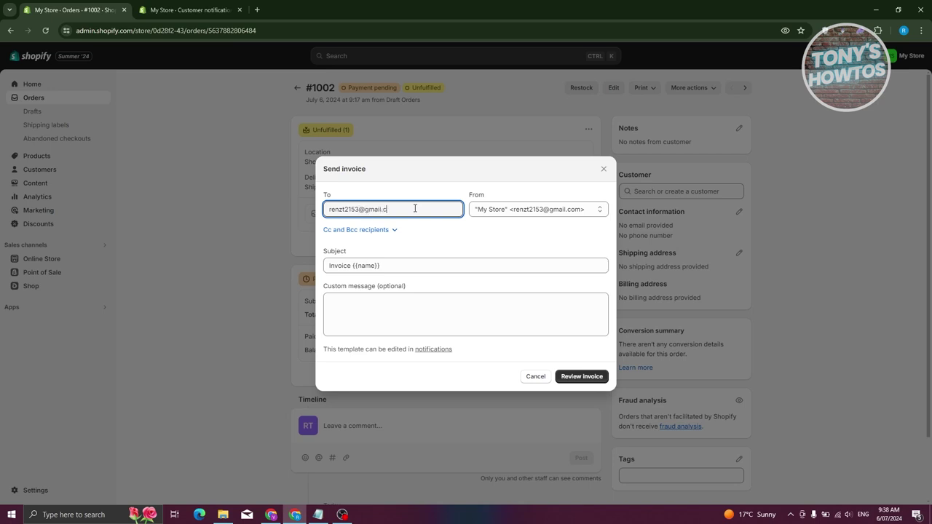
click(575, 385)
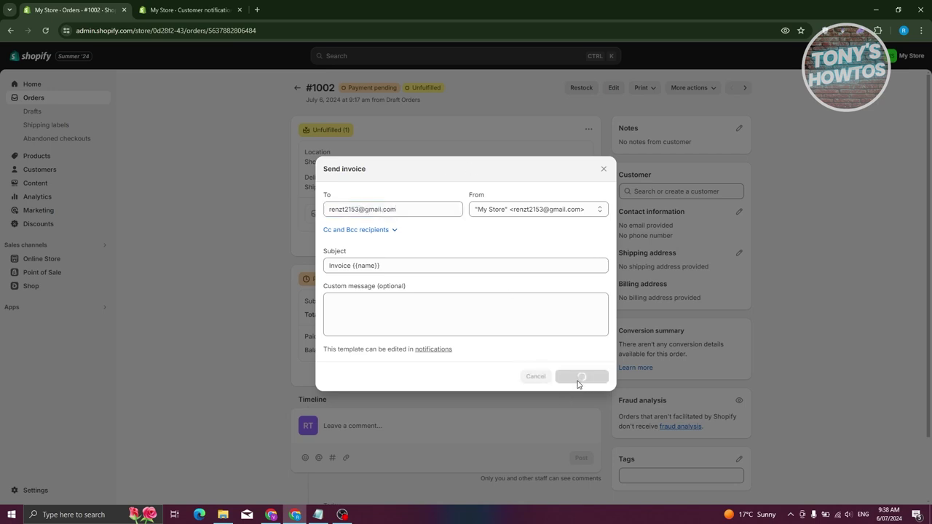
scroll(454, 252, down, 10)
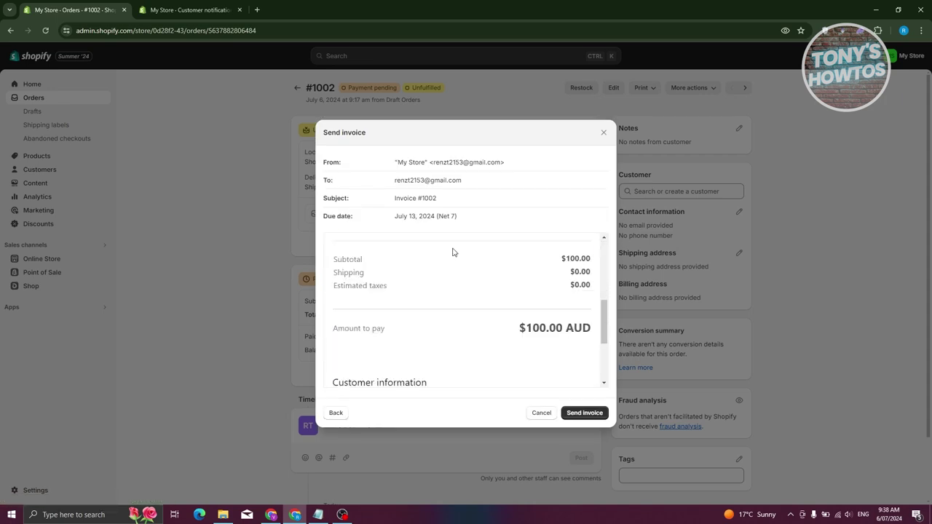
scroll(494, 301, up, 10)
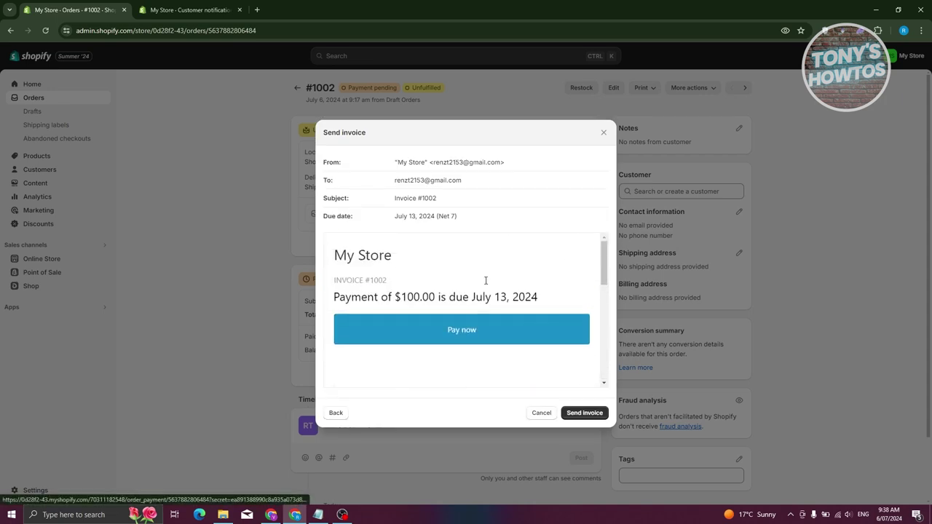
click(590, 414)
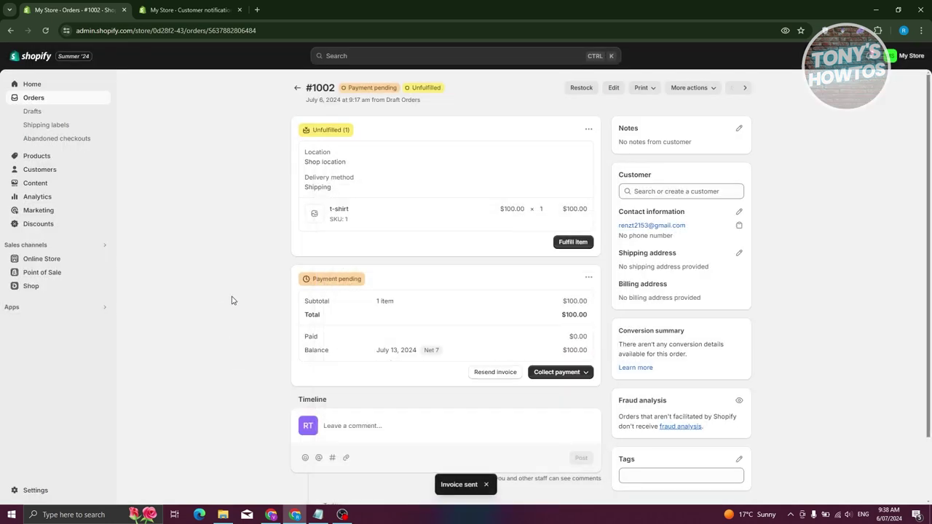
scroll(266, 297, down, 2)
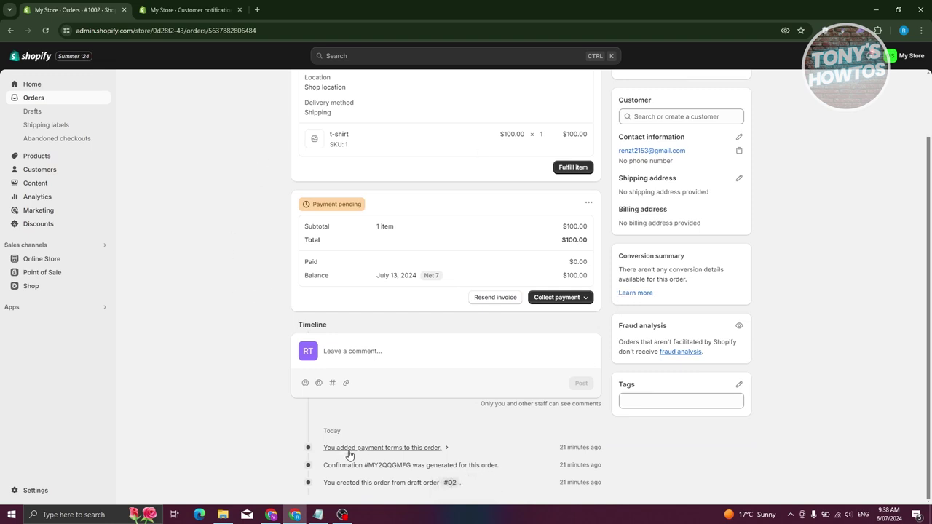
click(448, 448)
scroll(451, 445, down, 2)
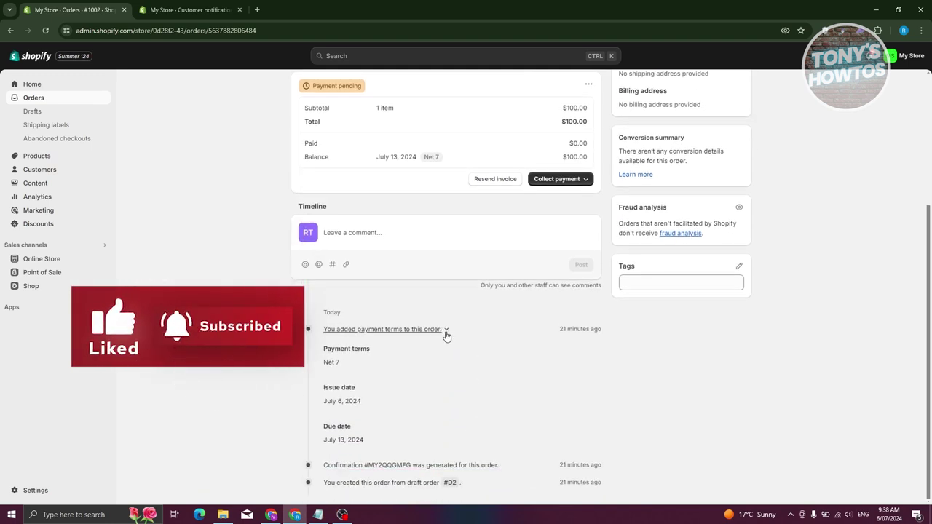
click(446, 332)
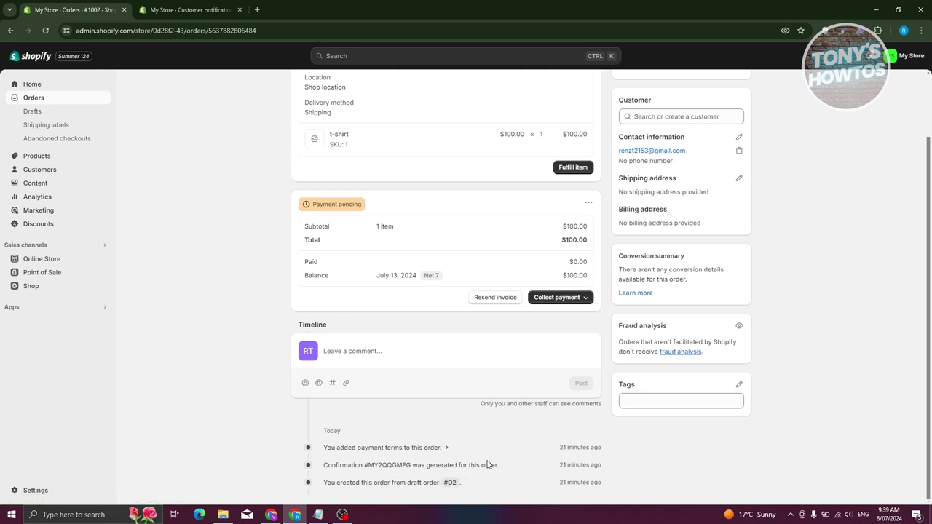
scroll(808, 423, up, 1)
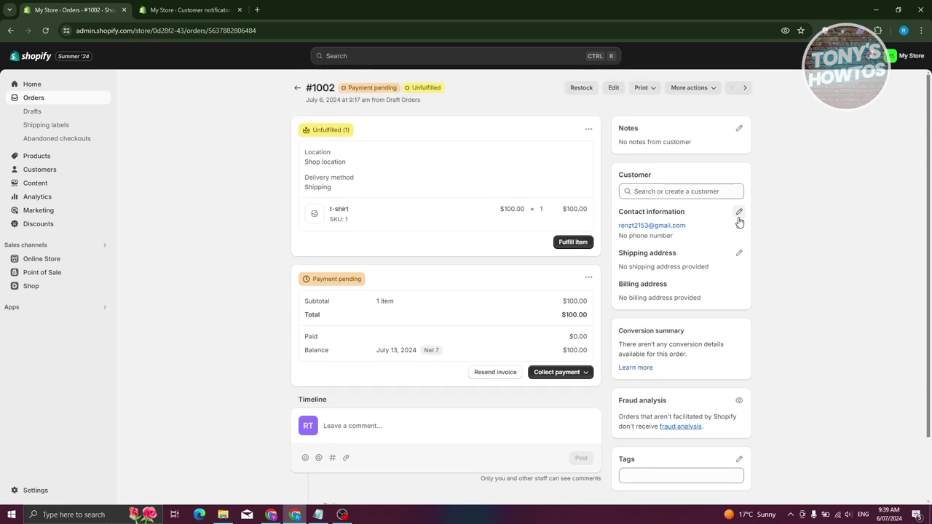
scroll(510, 317, down, 1)
click(498, 297)
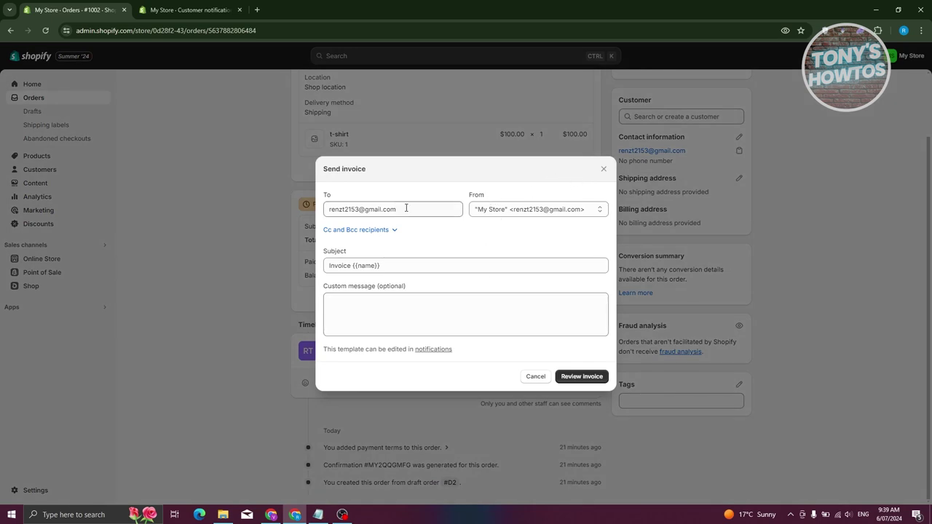
drag(406, 209, 319, 210)
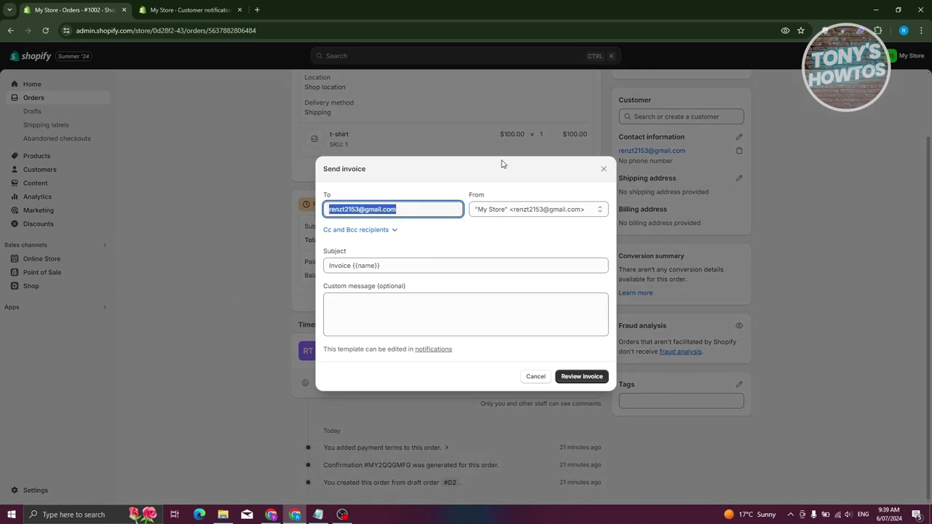
click(604, 169)
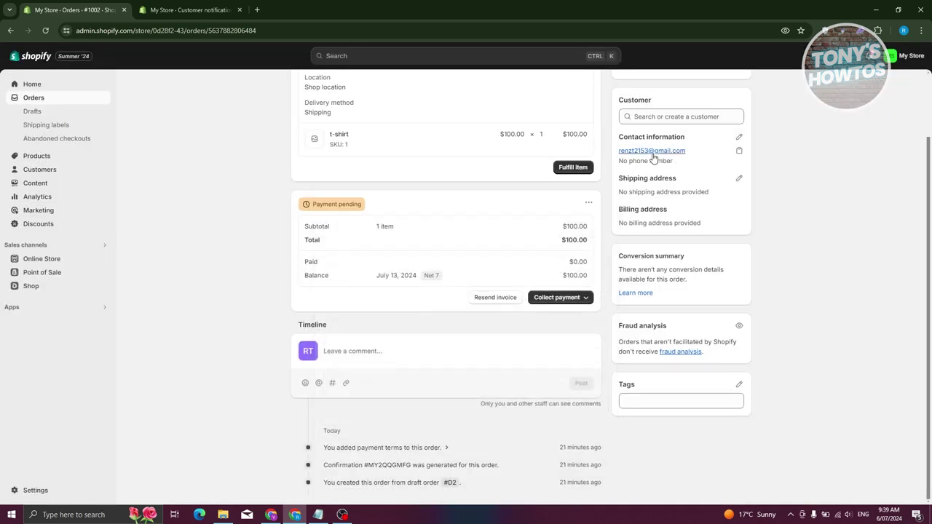
scroll(808, 334, up, 1)
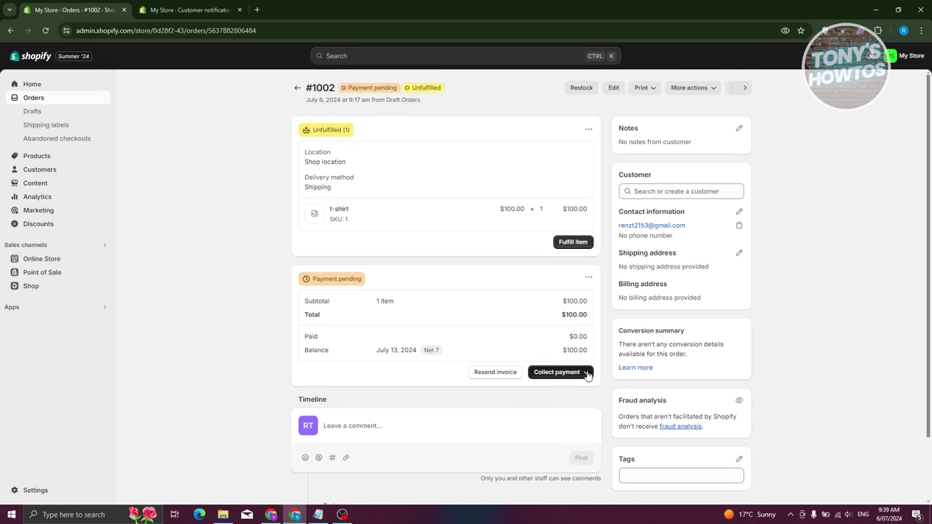
click(588, 374)
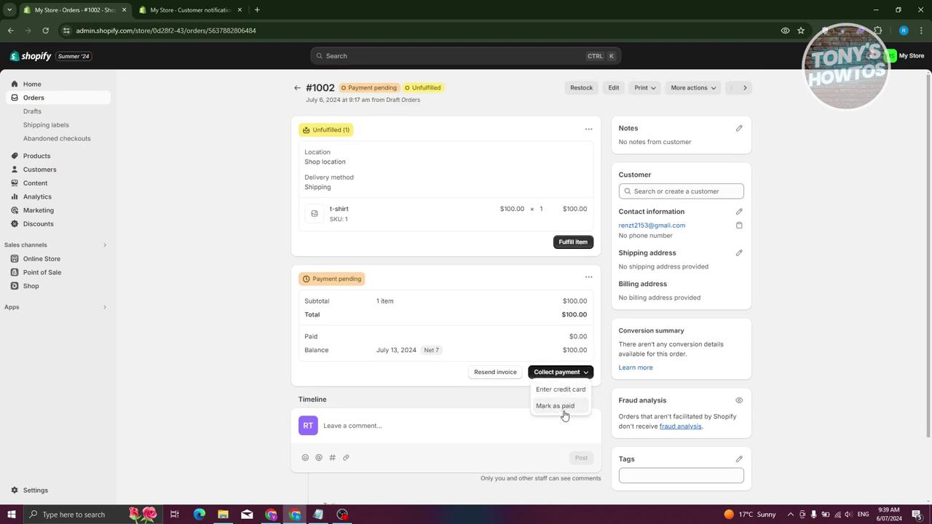
click(562, 396)
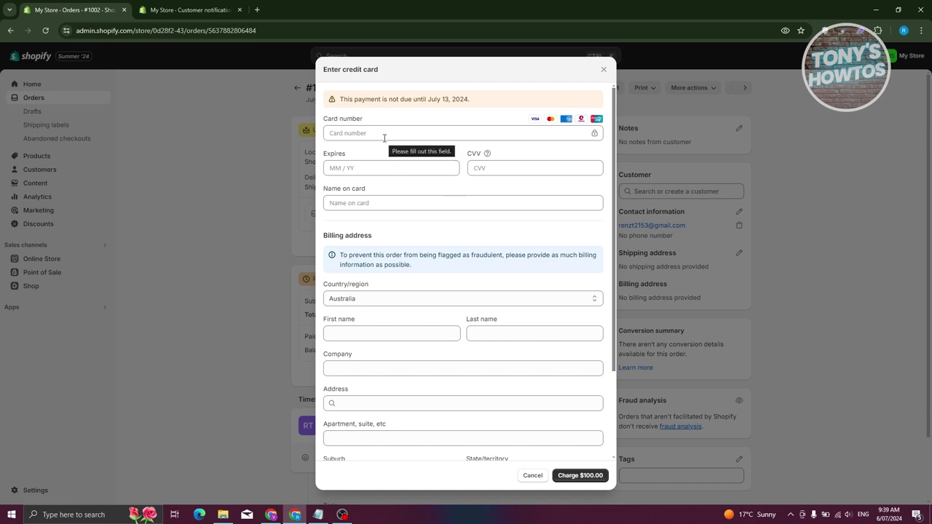
scroll(372, 320, down, 3)
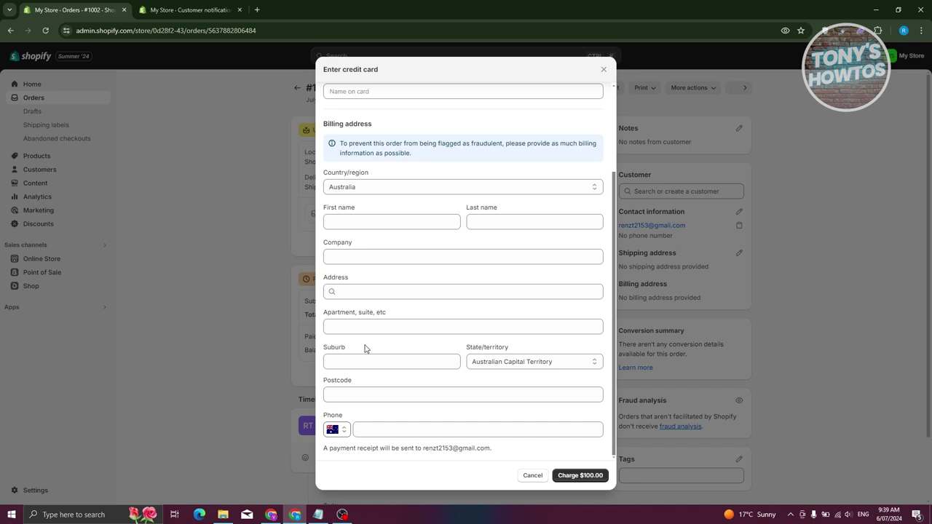
scroll(371, 342, up, 5)
click(603, 70)
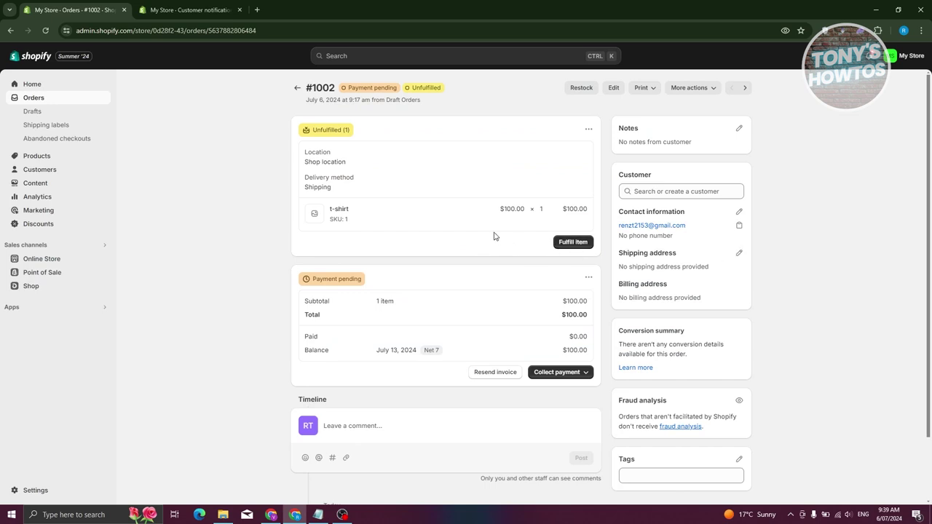
click(579, 374)
Step: Mark order #1002 as paid by confirming a manually received $100.00 payment
click(571, 405)
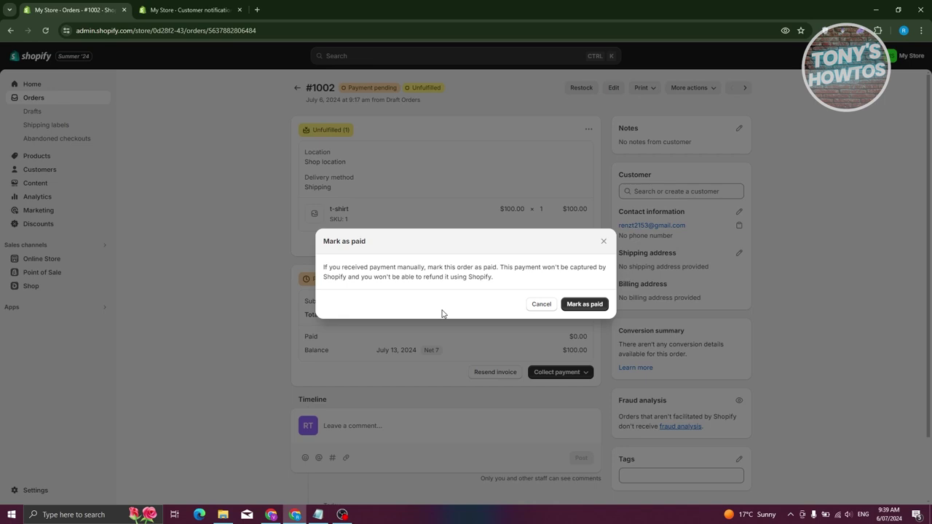
click(590, 306)
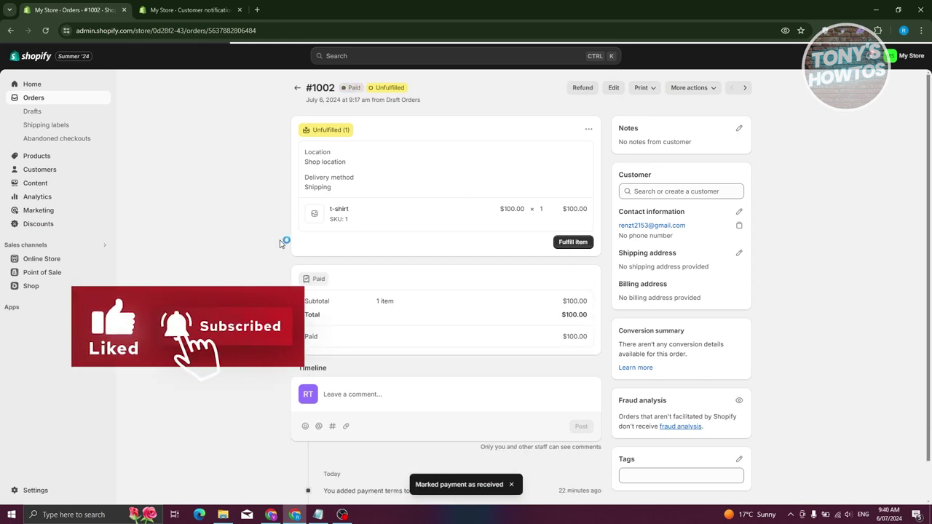
scroll(489, 377, down, 1)
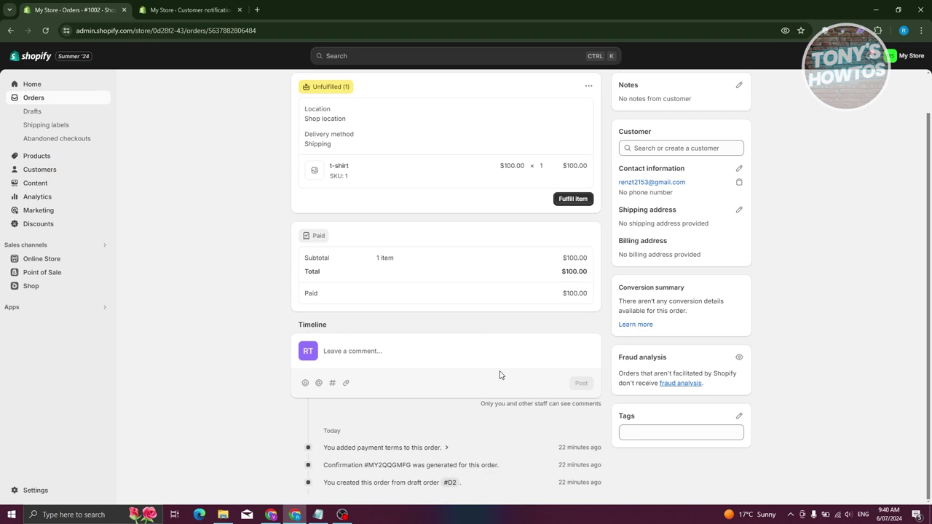
scroll(489, 376, up, 1)
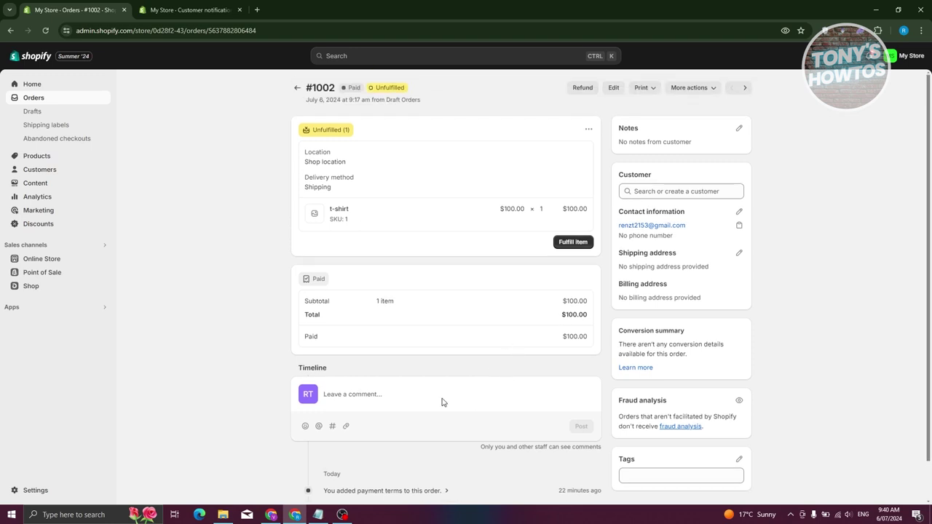
click(355, 395)
click(693, 88)
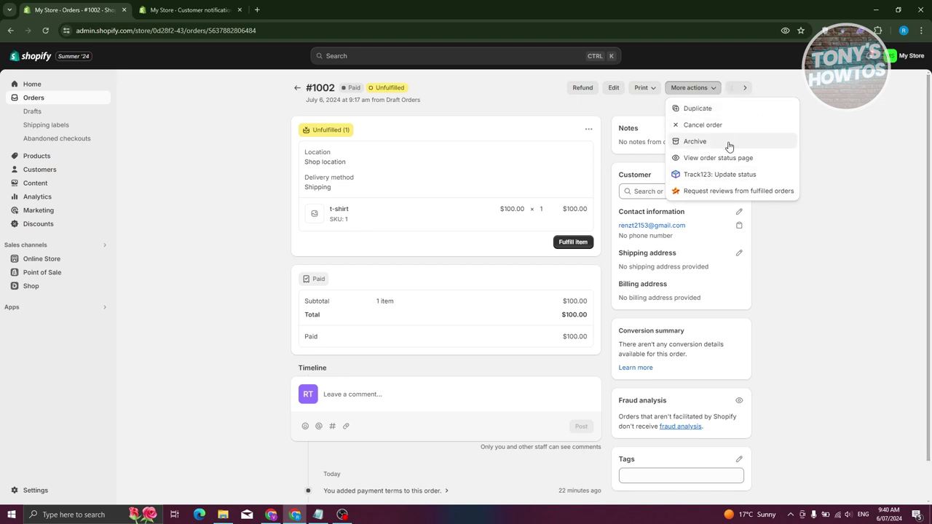
click(636, 113)
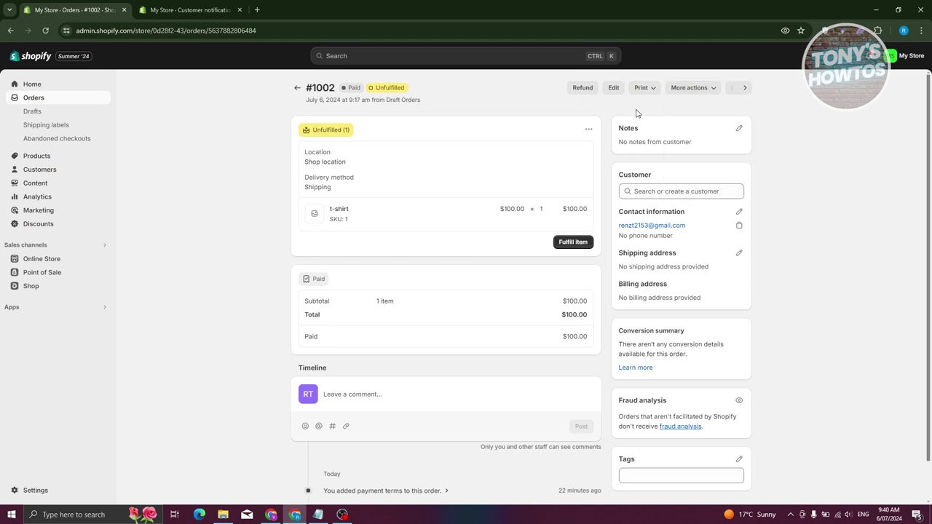
click(582, 89)
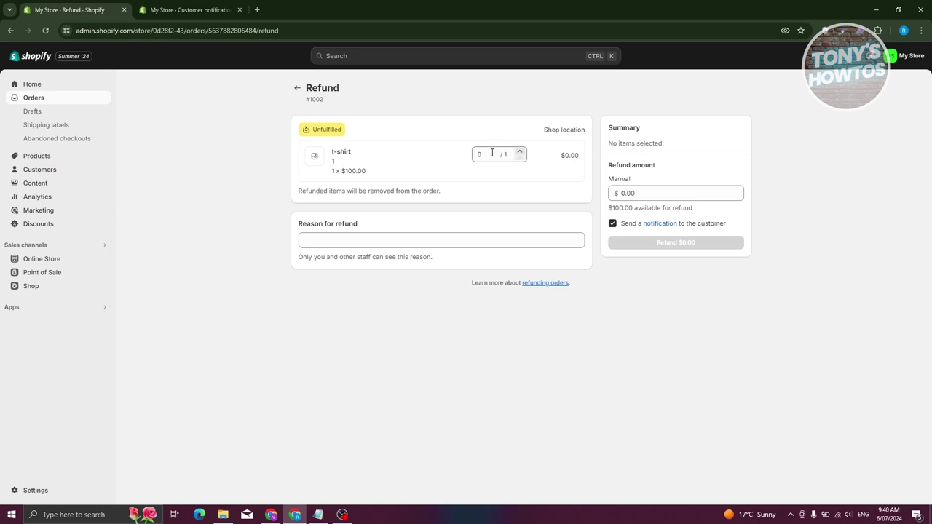
click(481, 153)
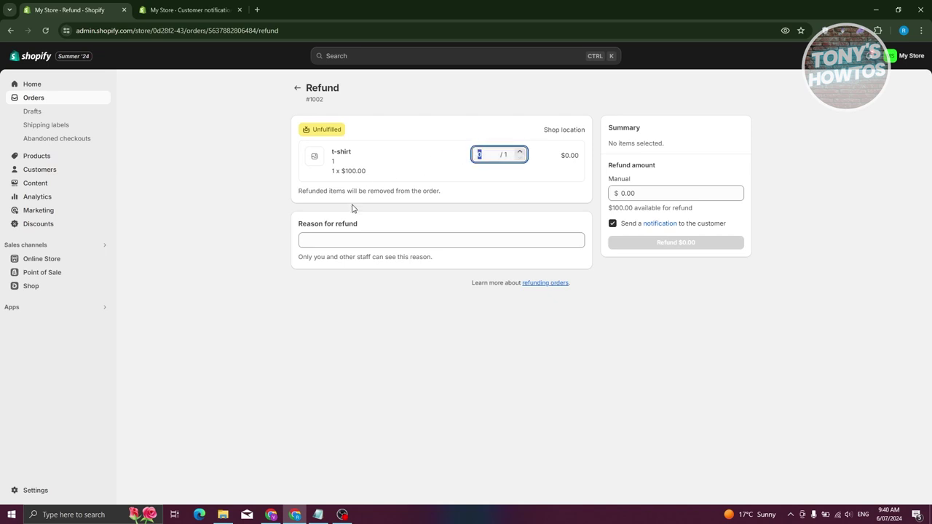
text(1)
click(739, 337)
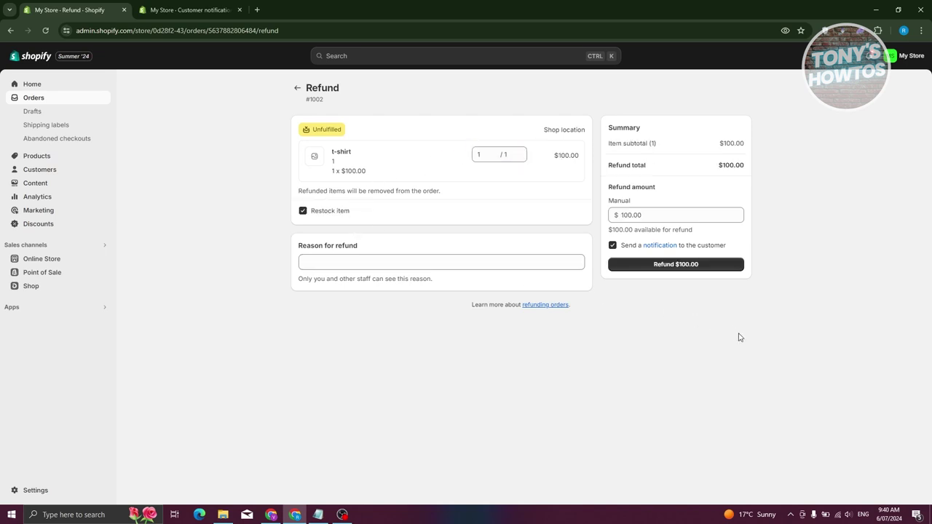
click(677, 215)
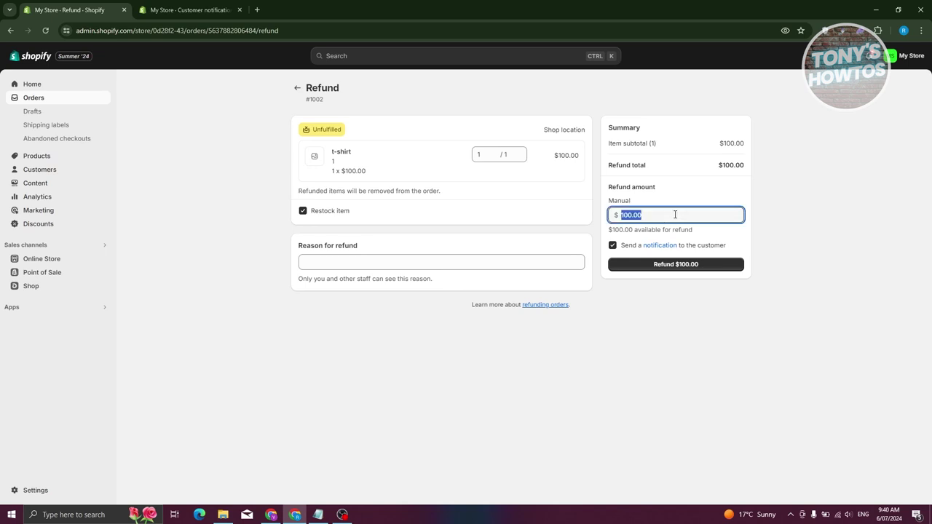
click(674, 217)
click(847, 213)
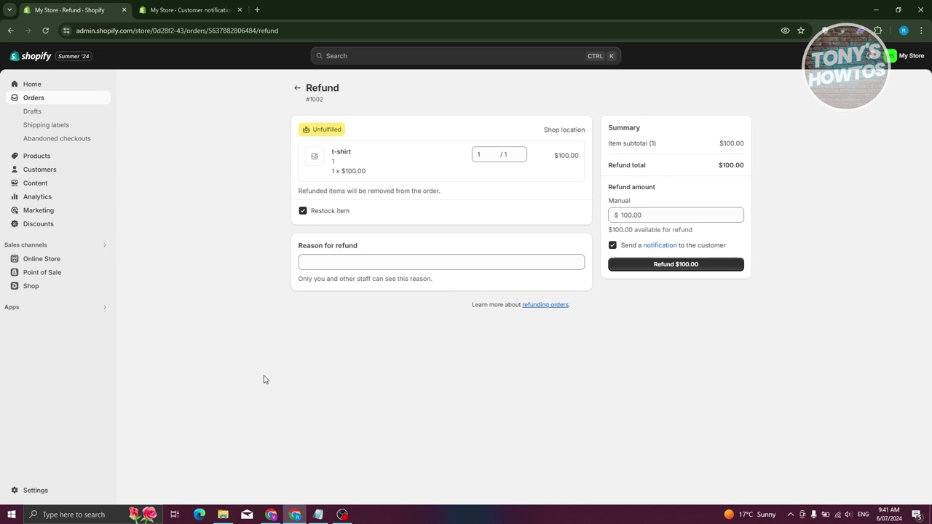
click(298, 90)
click(576, 305)
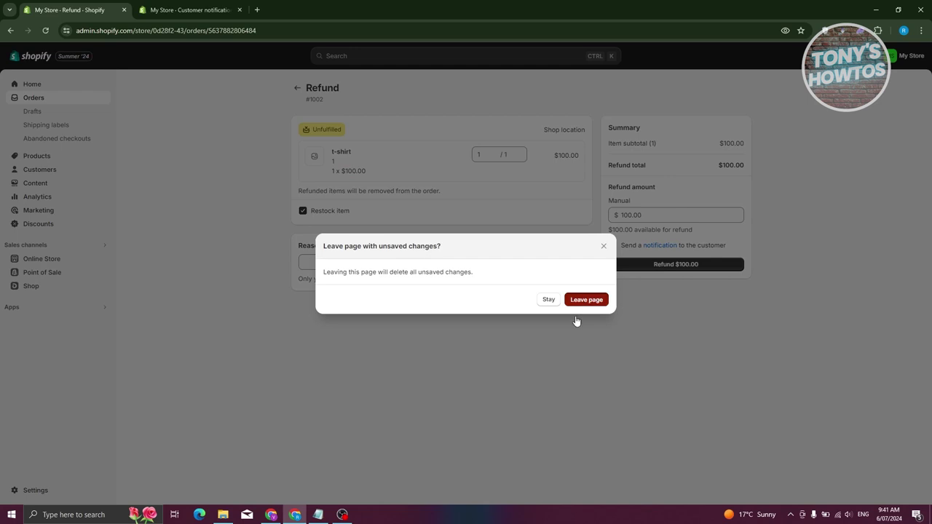
scroll(258, 340, down, 1)
scroll(528, 335, up, 1)
scroll(537, 381, down, 3)
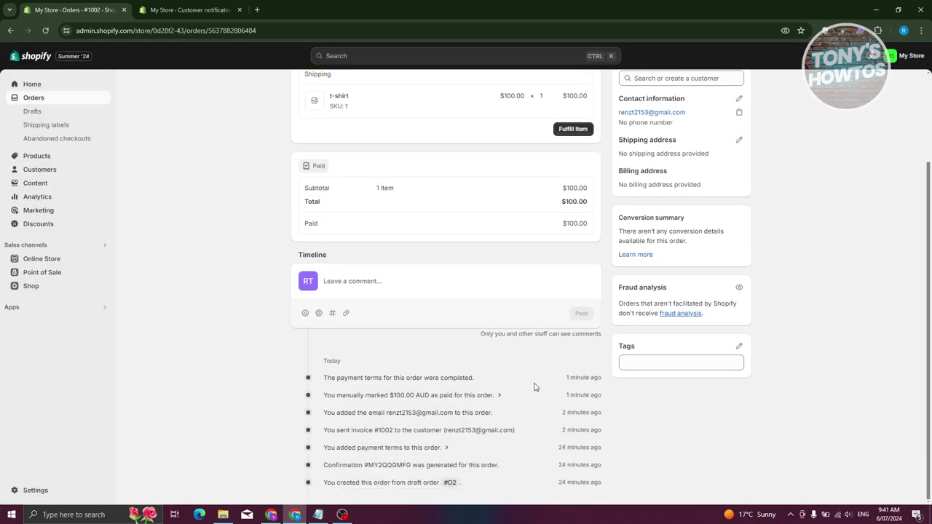
scroll(553, 343, up, 3)
click(577, 243)
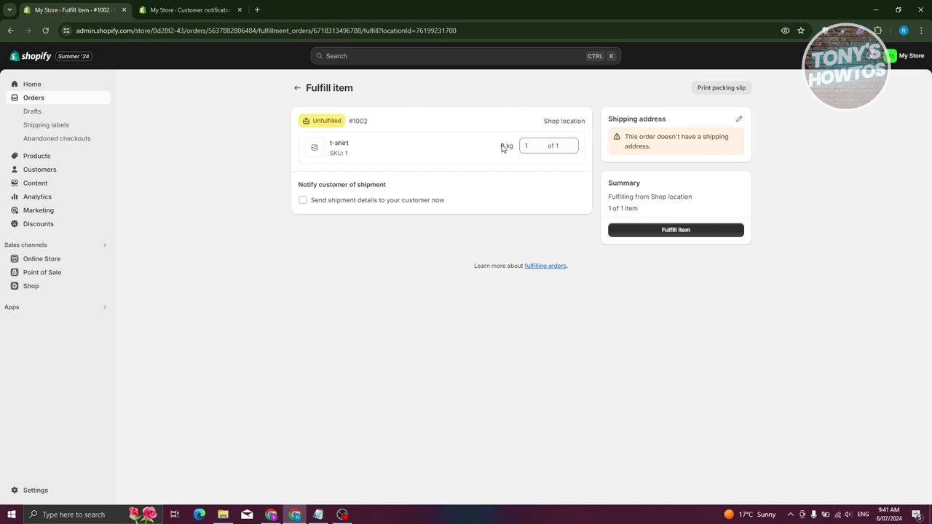
Step: Fulfil the t-shirt with customer shipment notification on and generate its packing slip PDF
double_click(542, 146)
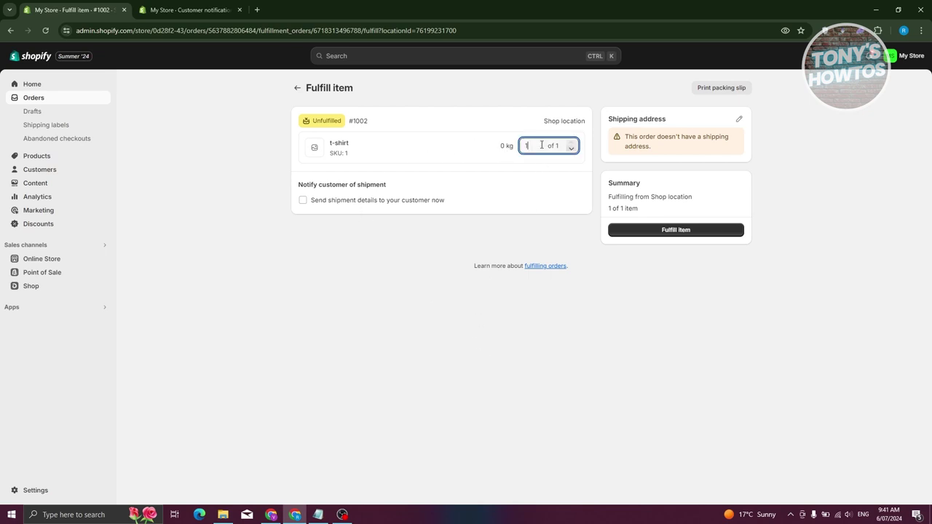
double_click(501, 146)
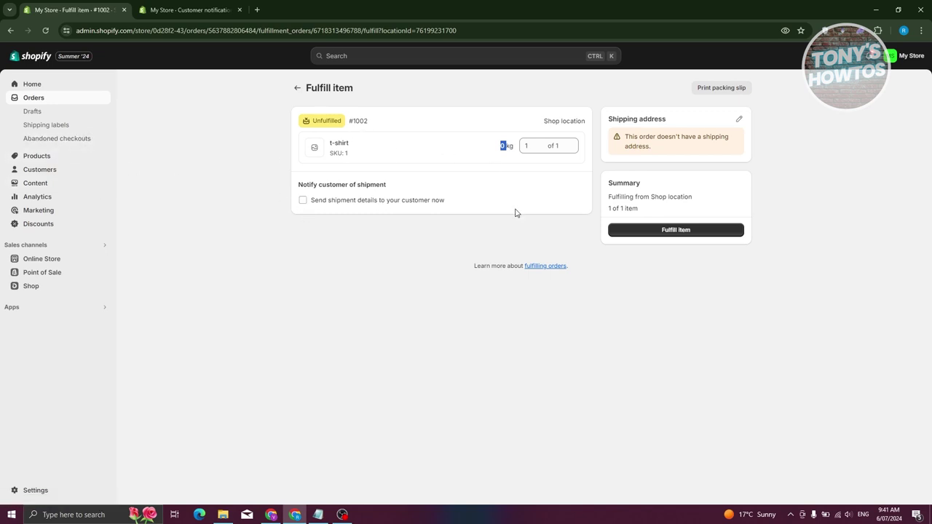
click(303, 201)
click(740, 121)
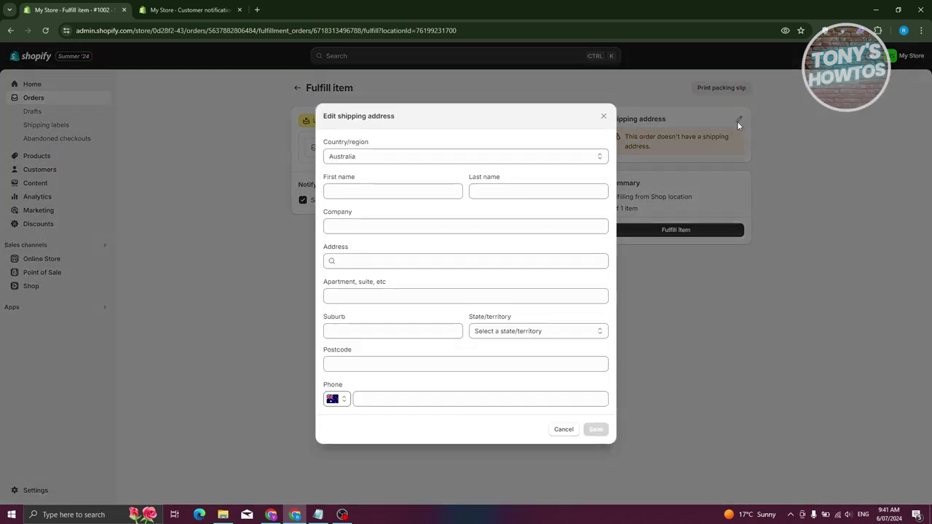
click(601, 116)
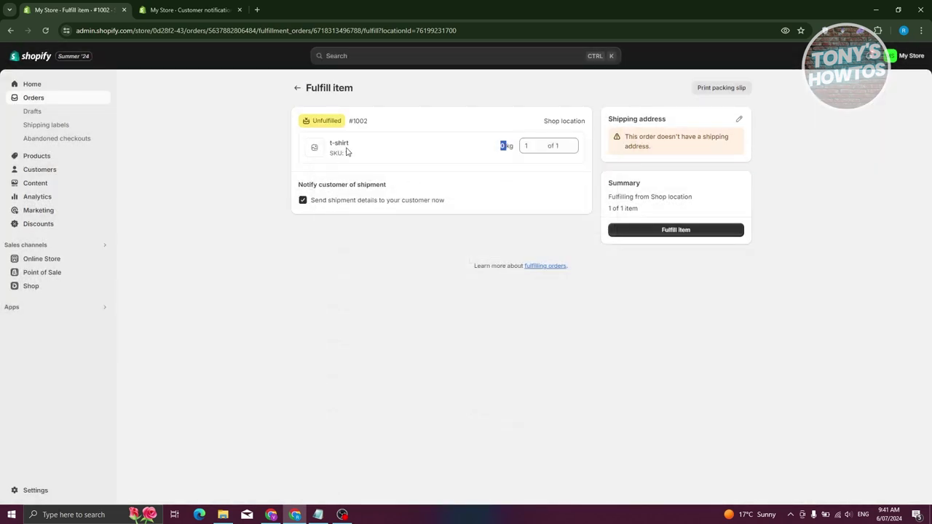
click(730, 90)
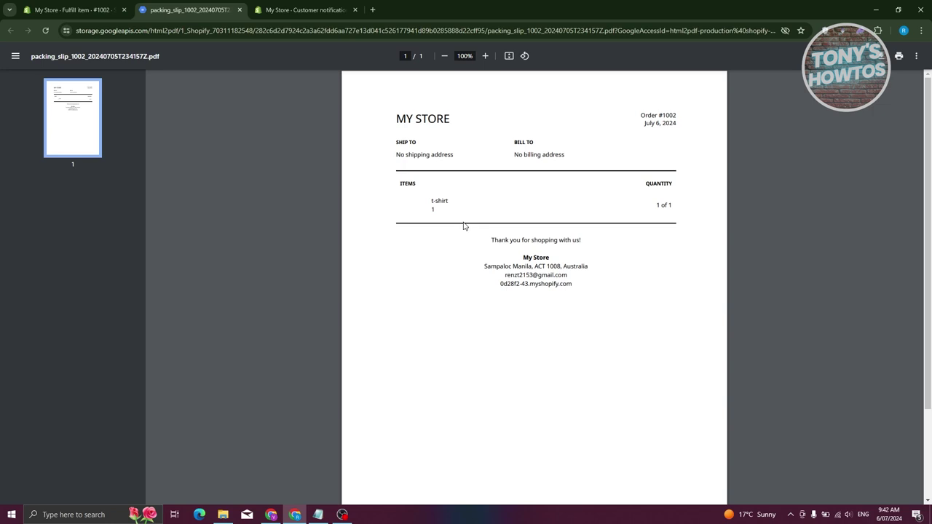
Step: Fulfil the t-shirt on order #1002 from Shop location, recording fulfilment #1002-F1
click(72, 10)
click(646, 228)
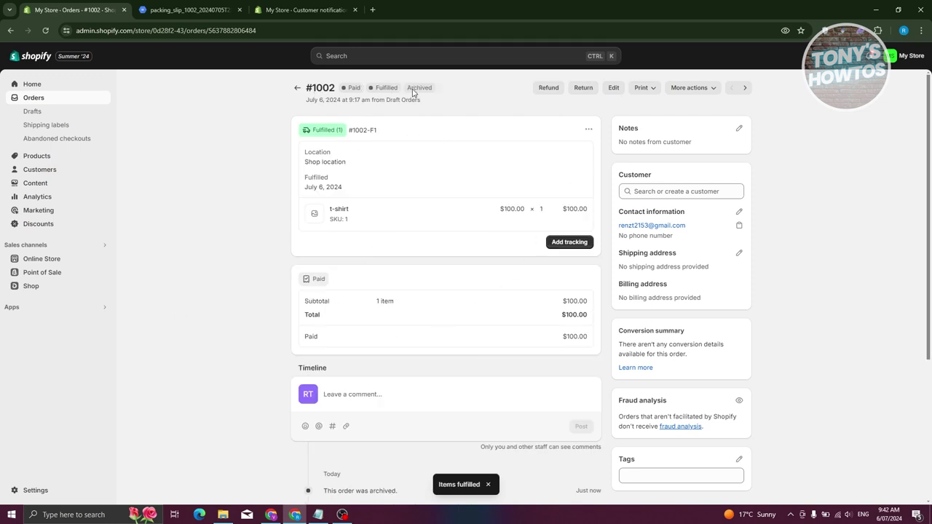
click(583, 245)
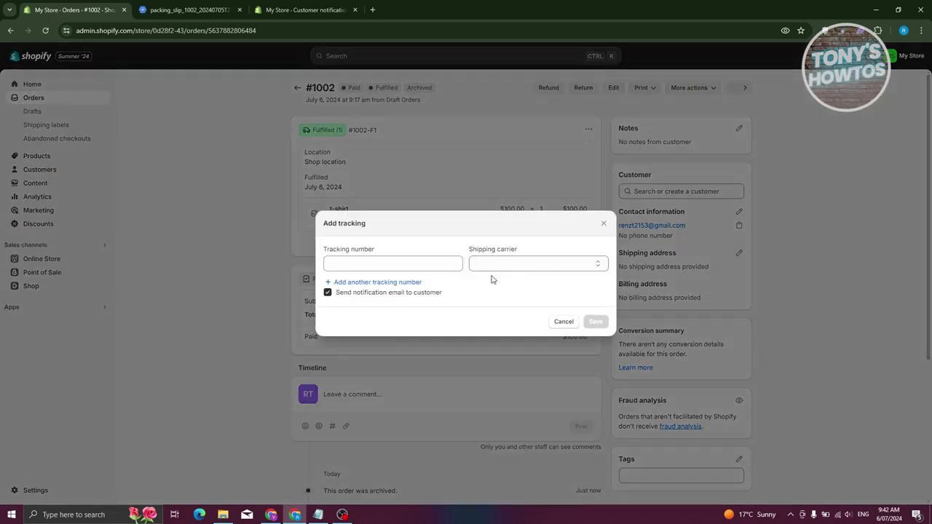
click(393, 262)
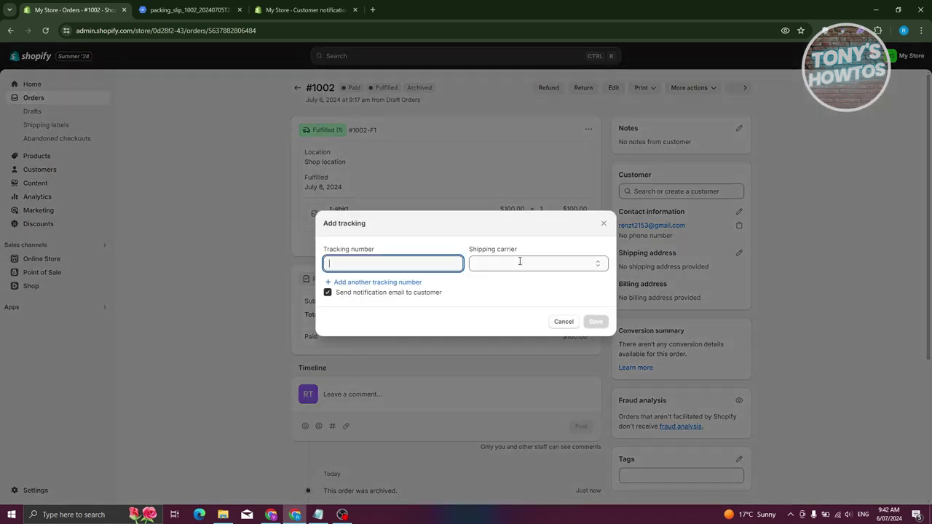
click(572, 262)
scroll(527, 319, down, 5)
scroll(529, 327, down, 8)
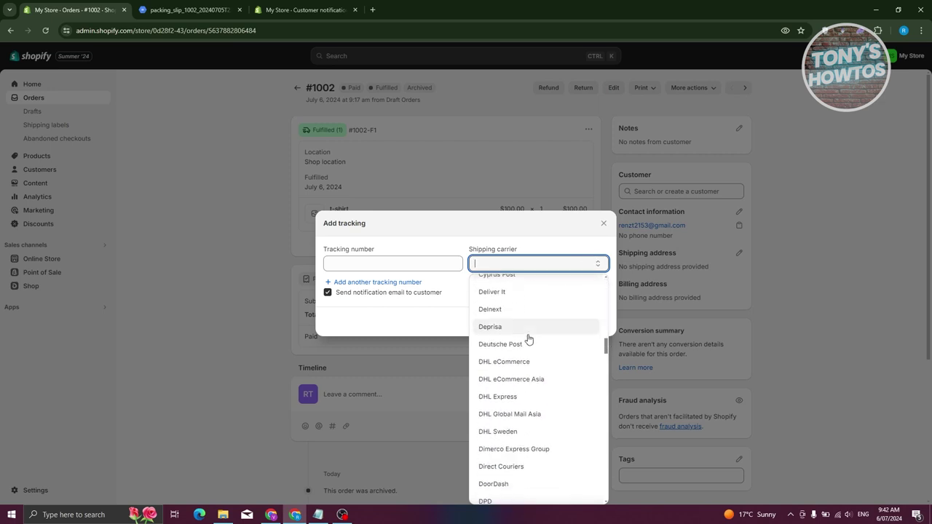
scroll(515, 415, down, 10)
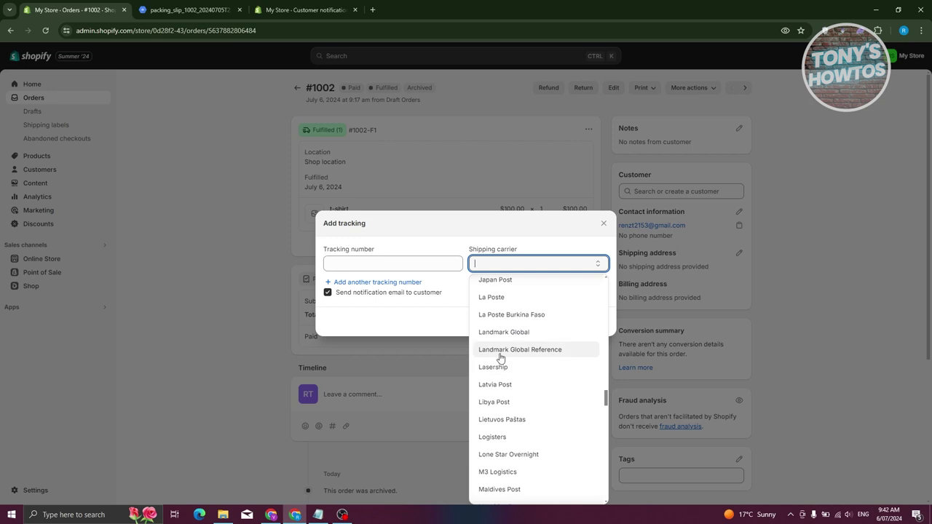
click(429, 317)
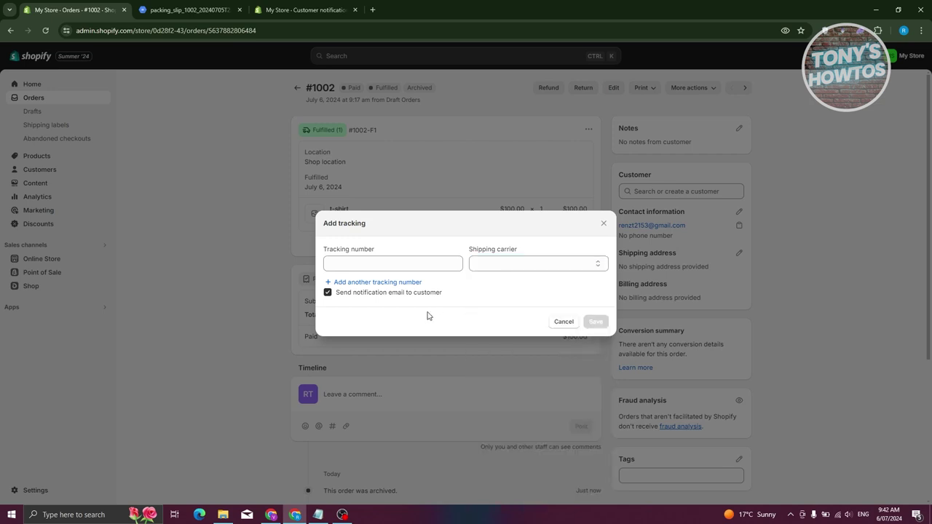
click(399, 282)
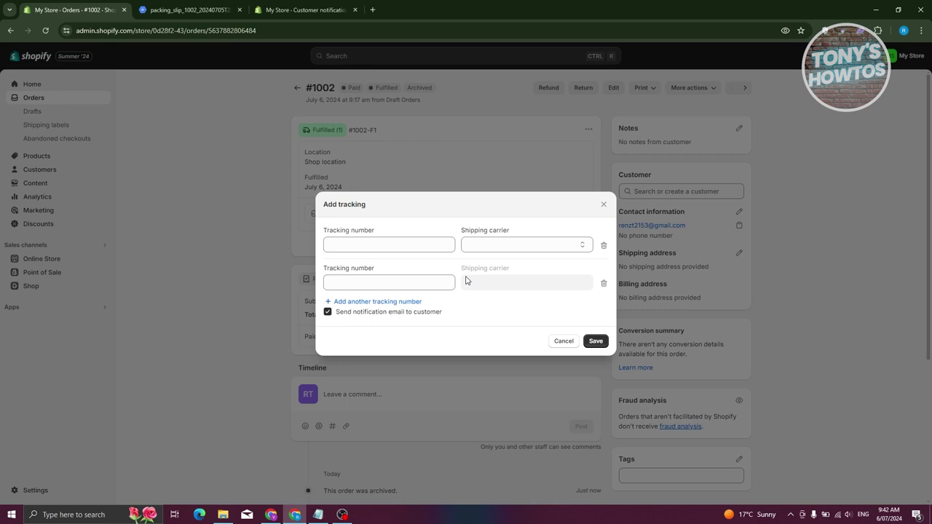
click(572, 347)
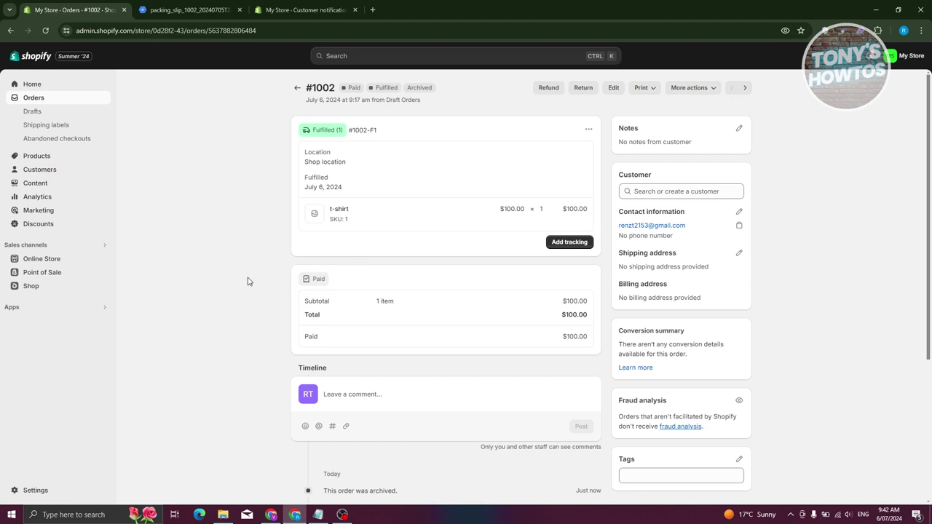
scroll(367, 292, down, 3)
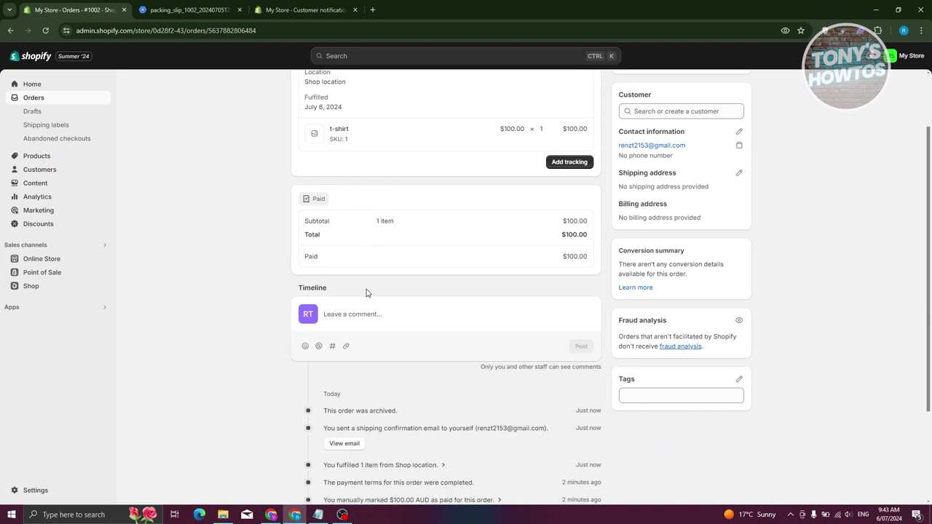